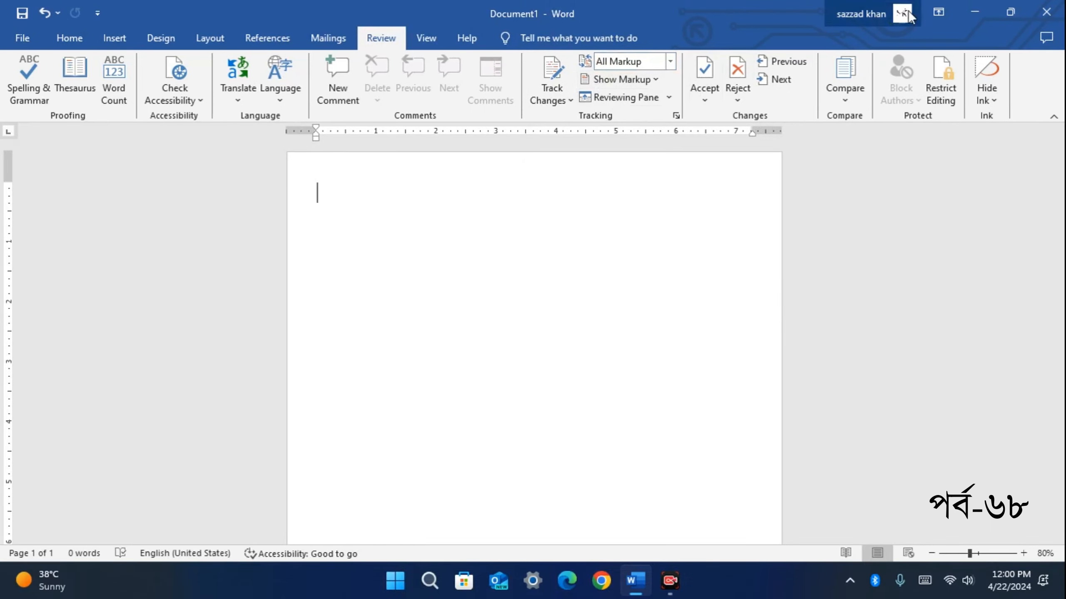
Minimize the blank Word document to reveal the Windows 11 desktop
left_click(974, 13)
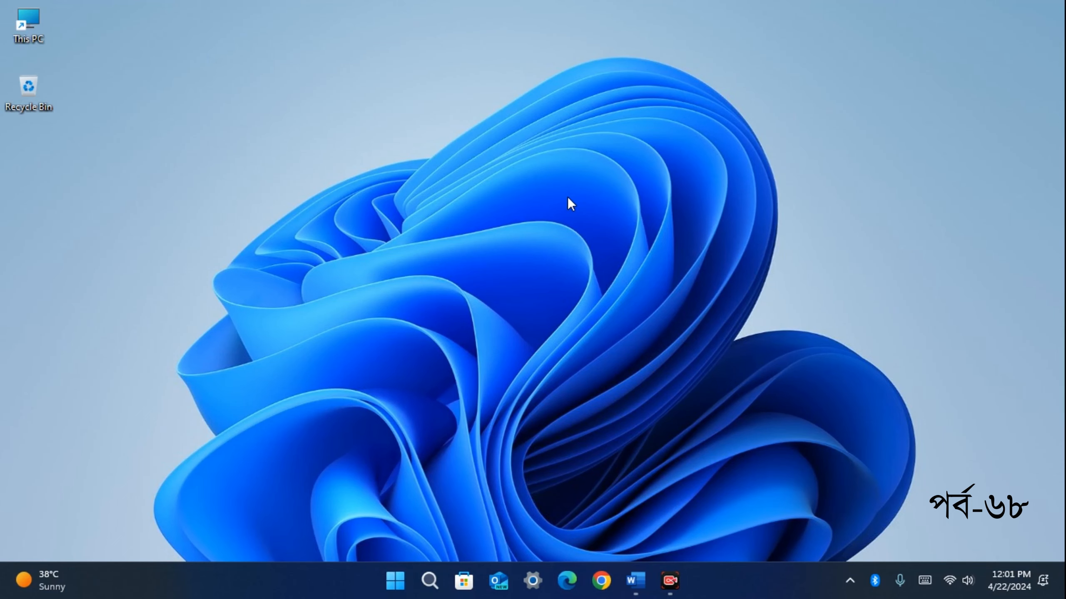
Restore Document1 from the taskbar with the Review tab's change-tracking tools showing
left_click(636, 581)
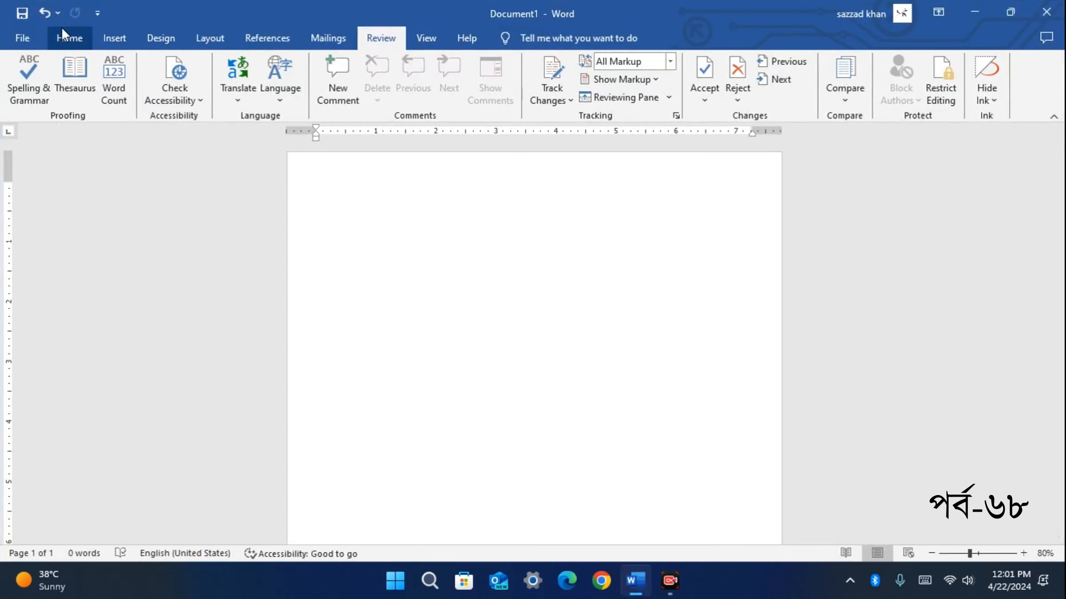
left_click(56, 42)
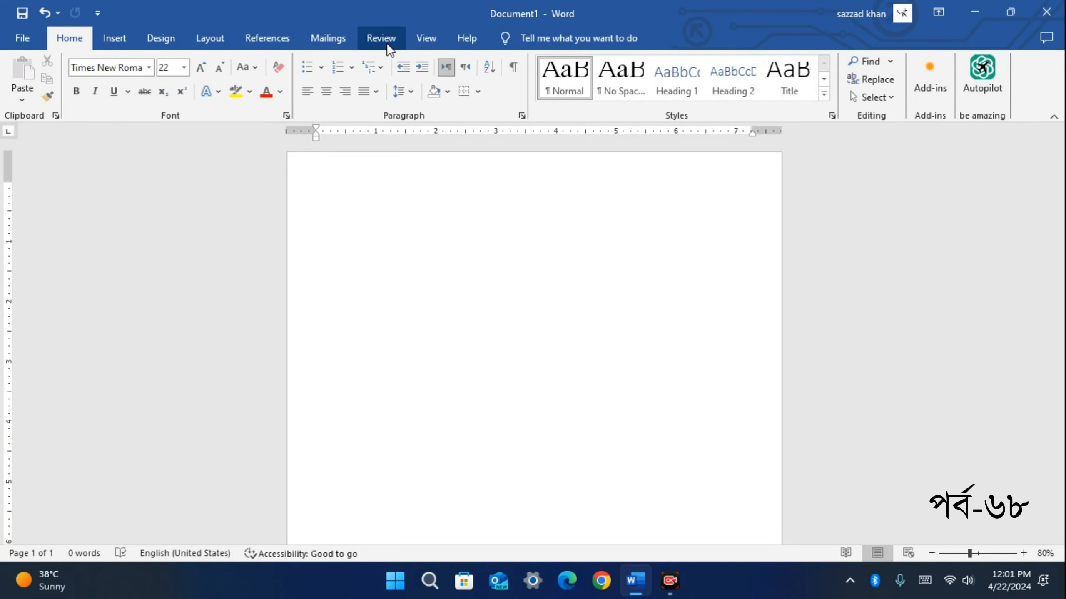
left_click(381, 39)
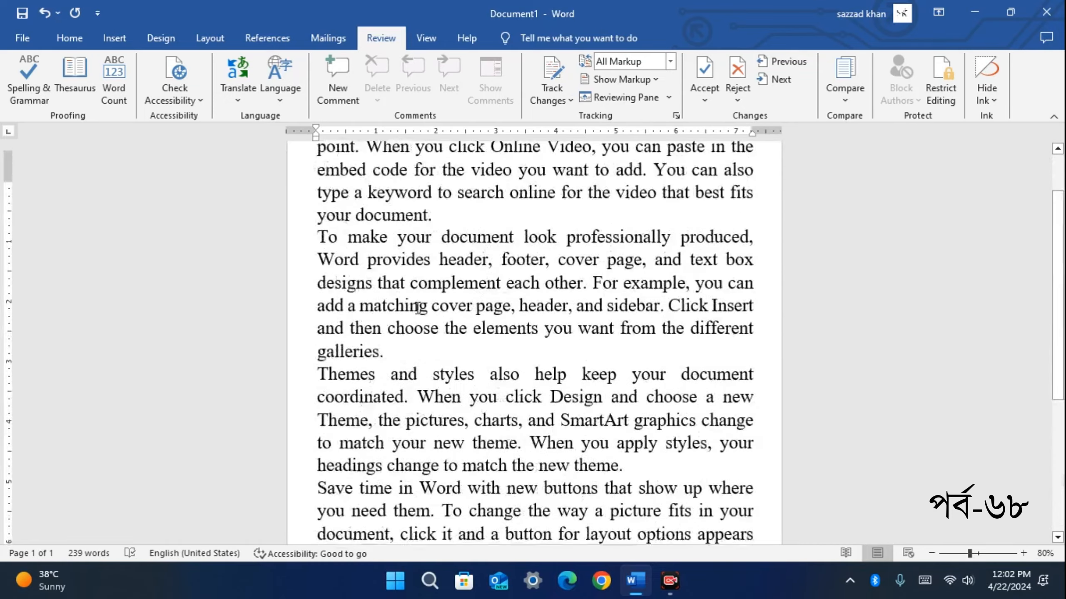
Scroll through the 239-word sample text and return to the top of the page
scroll(416, 306, "up", 2)
scroll(357, 370, "down", 4)
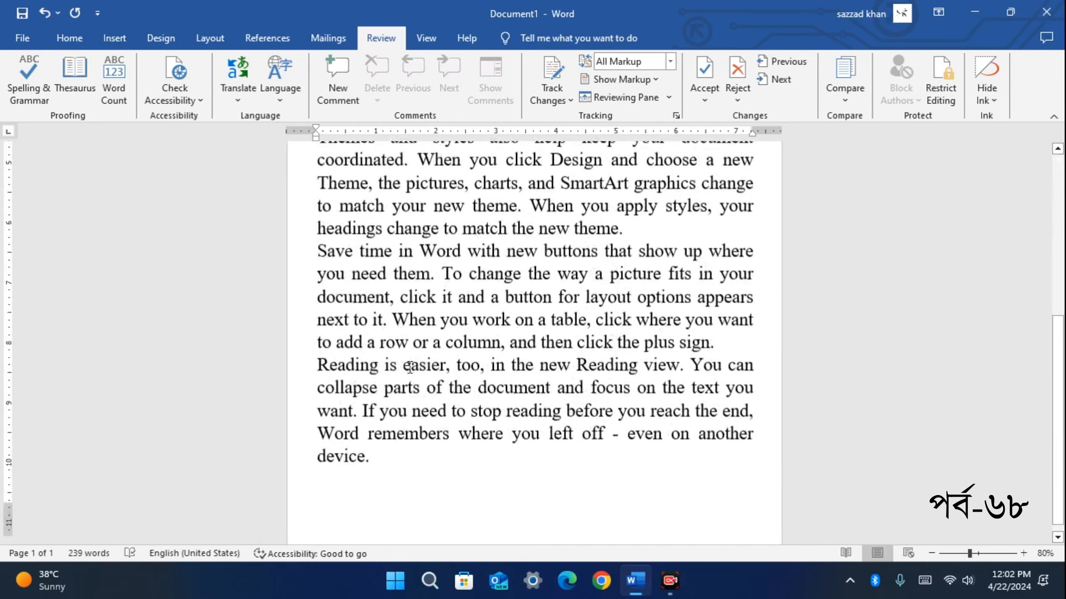
scroll(385, 423, "up", 4)
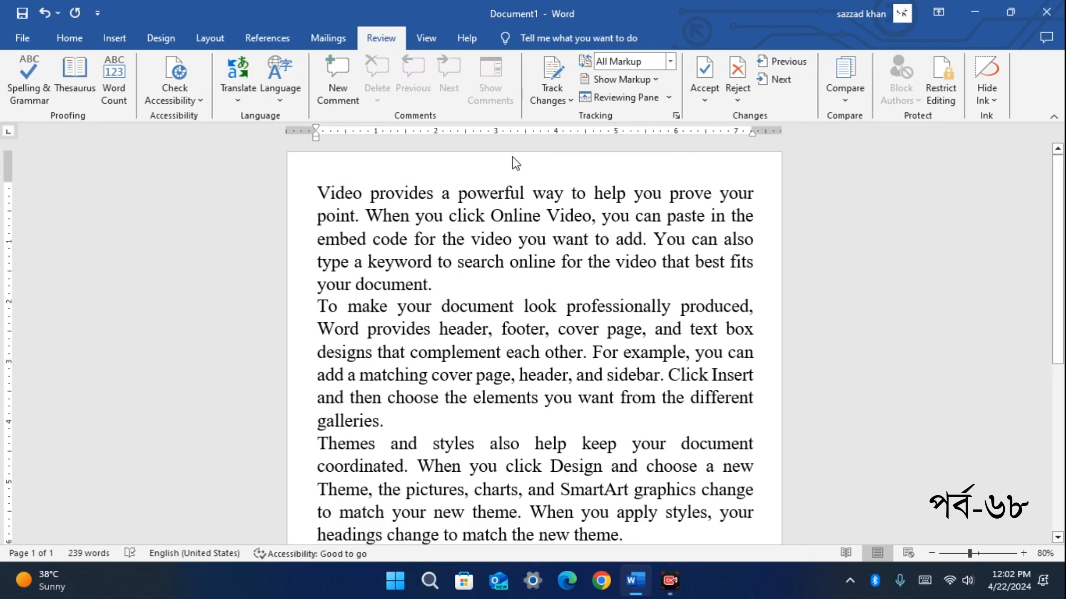
Place the cursor after 'When you' and leave Track Changes toggled on
left_click(442, 226)
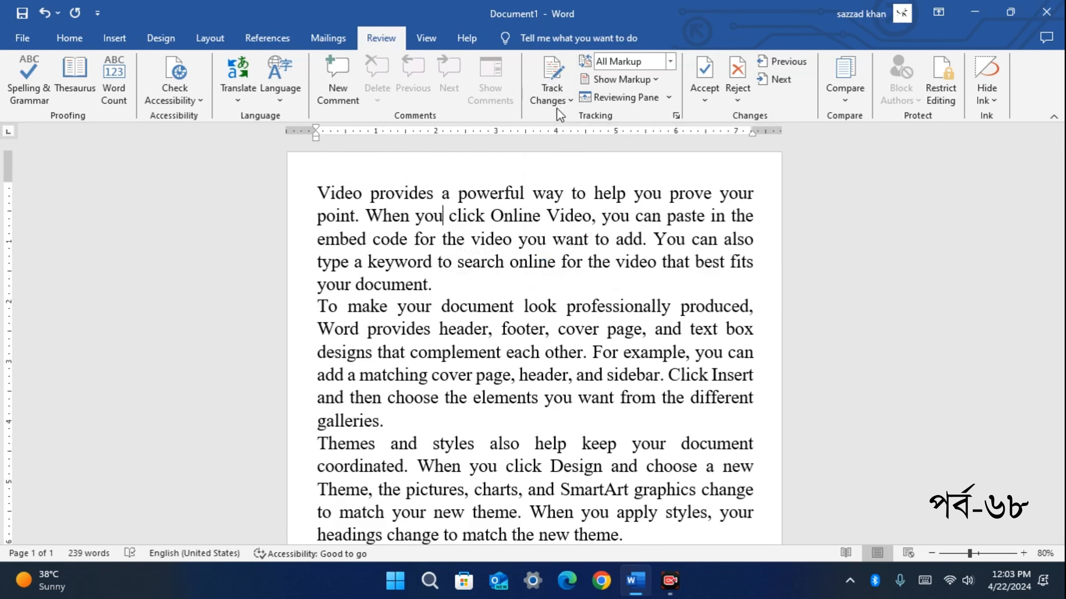
left_click(569, 100)
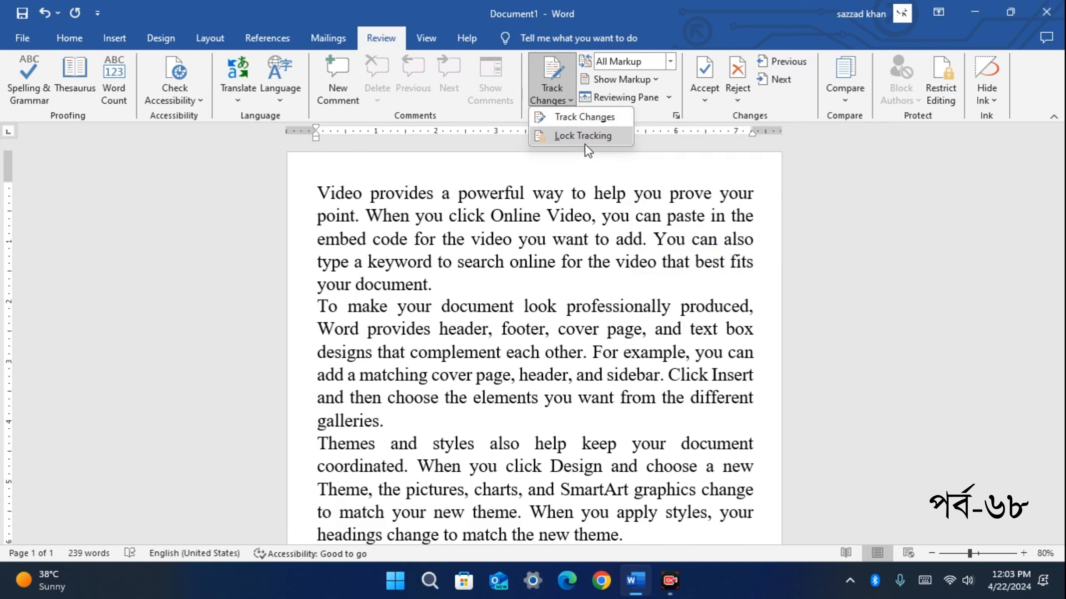
left_click(577, 118)
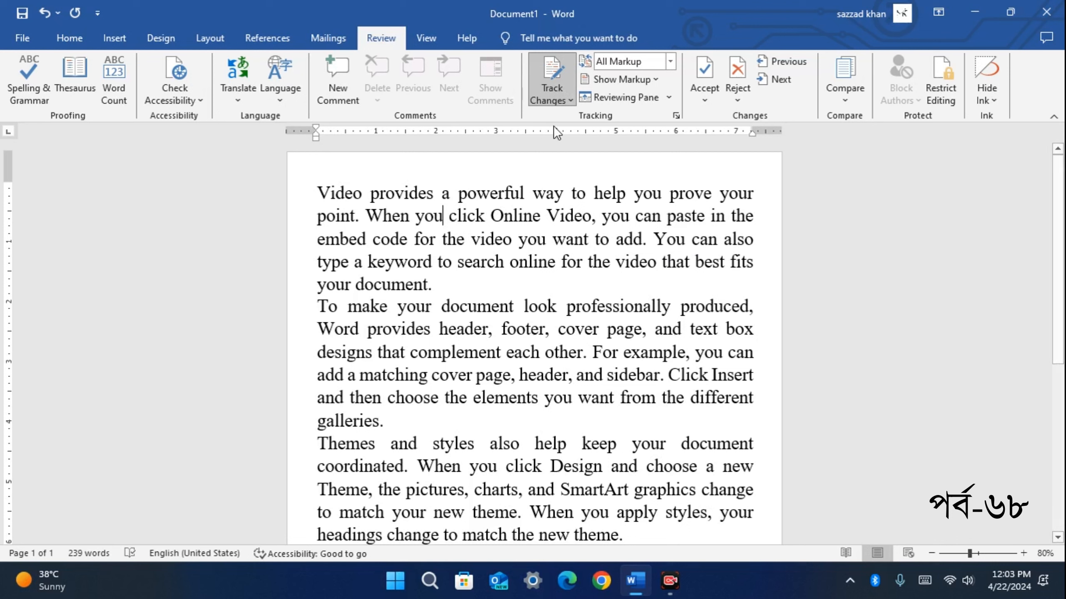
left_click(569, 99)
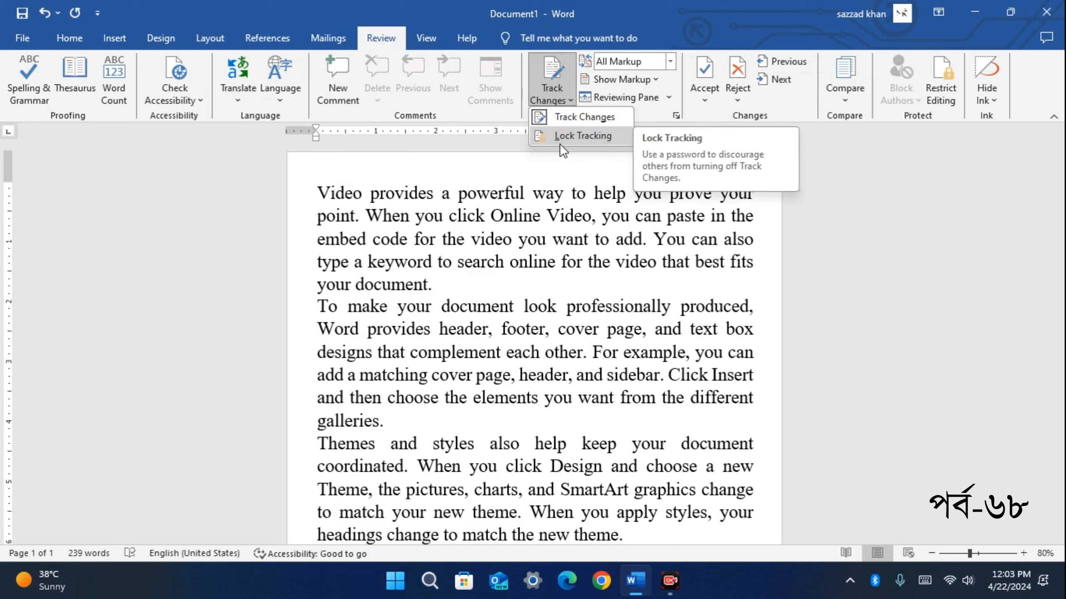
left_click(583, 119)
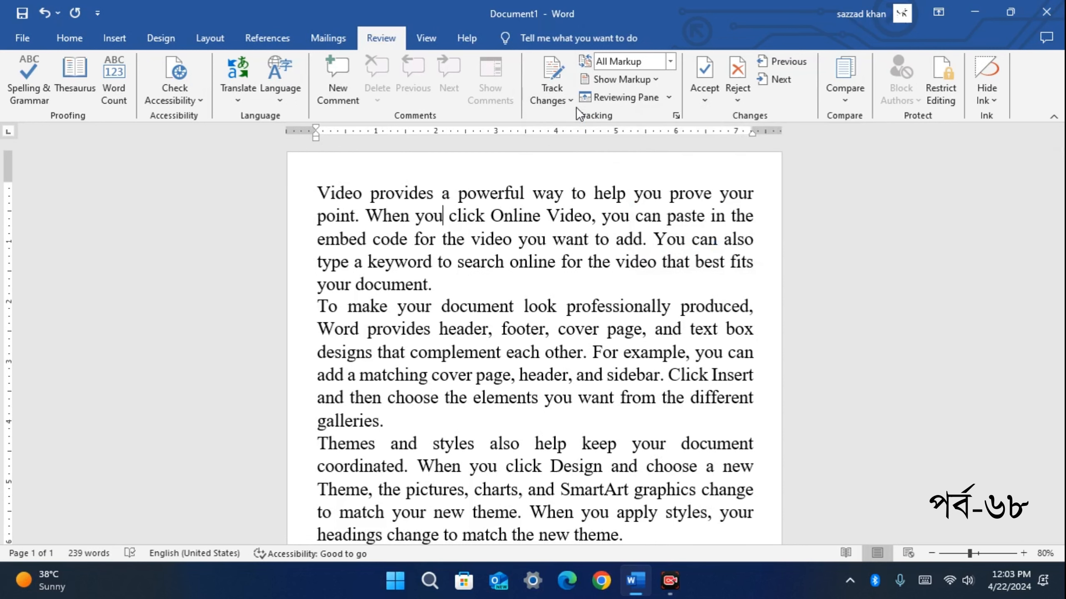
left_click(567, 69)
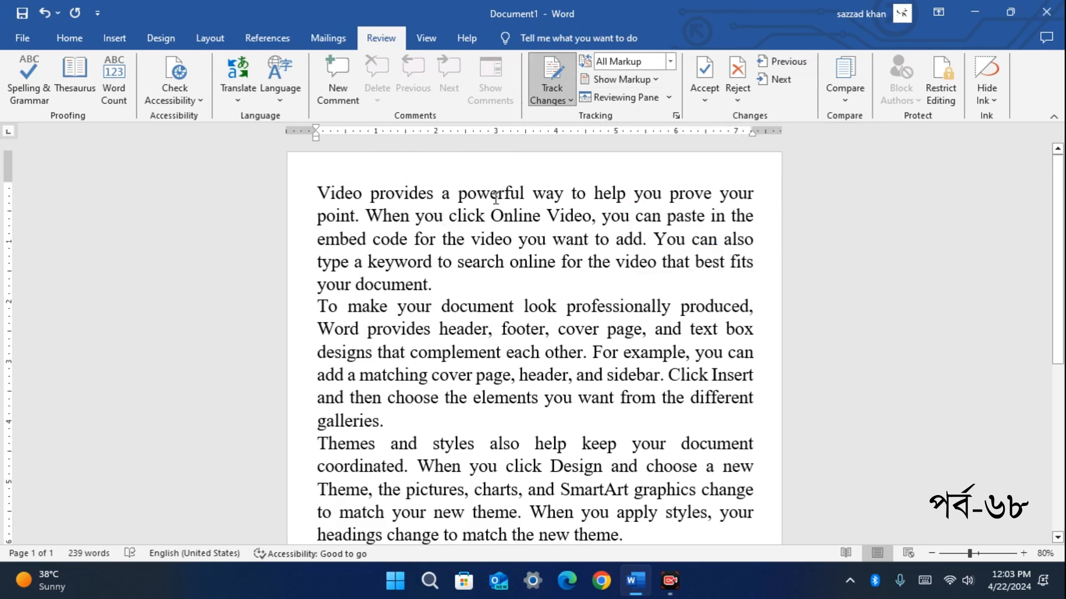
Delete 'to' before search and replace 'that' with 'this' as tracked changes
left_click(453, 219)
double_click(439, 261)
key("Delete")
left_click_drag(662, 262, 688, 263)
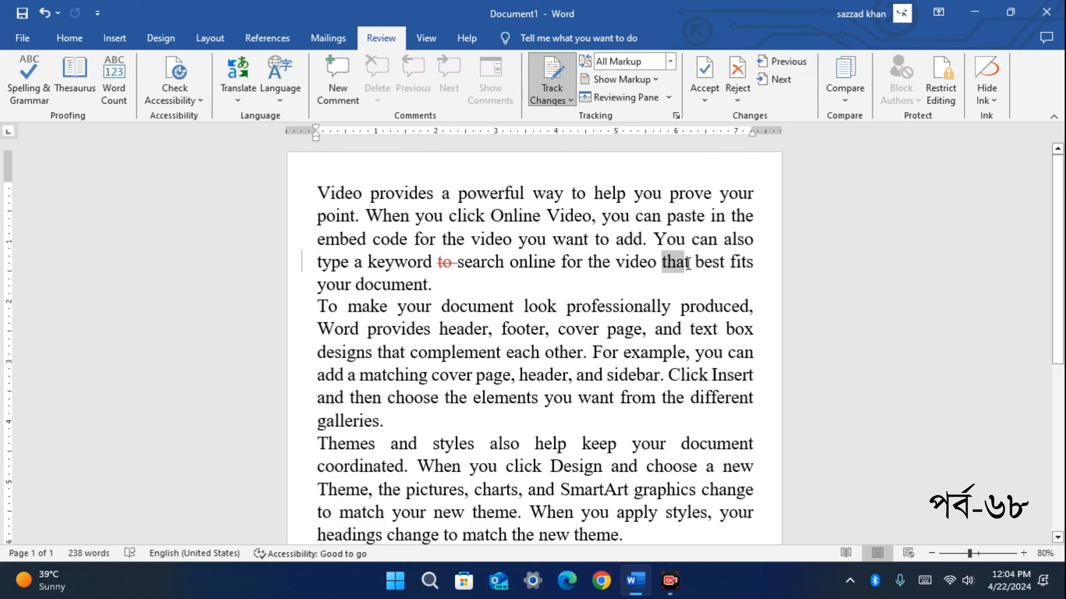
key("Delete")
type("t")
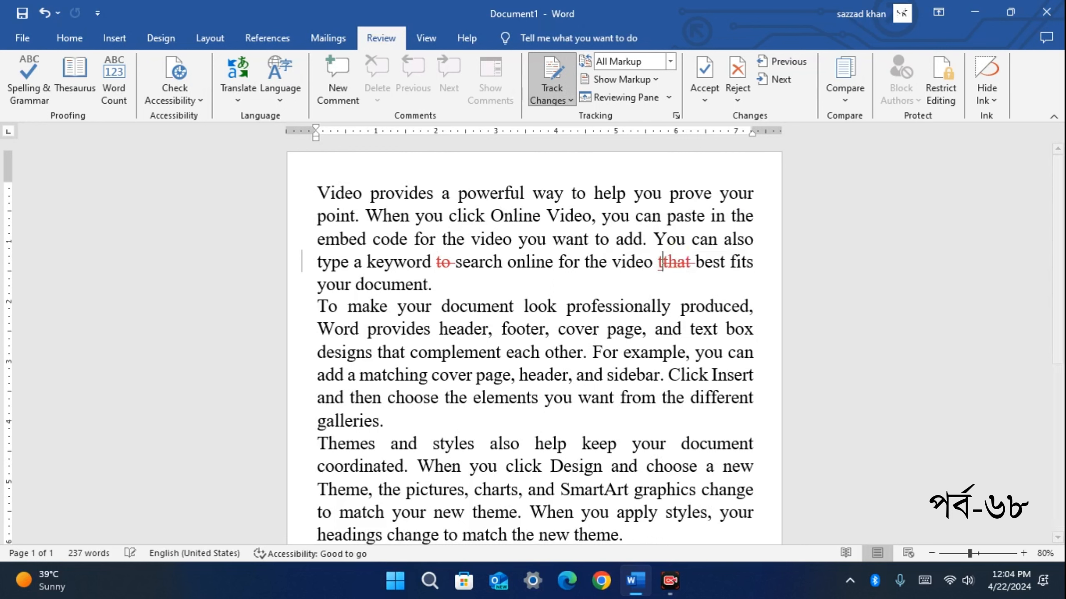
type("his")
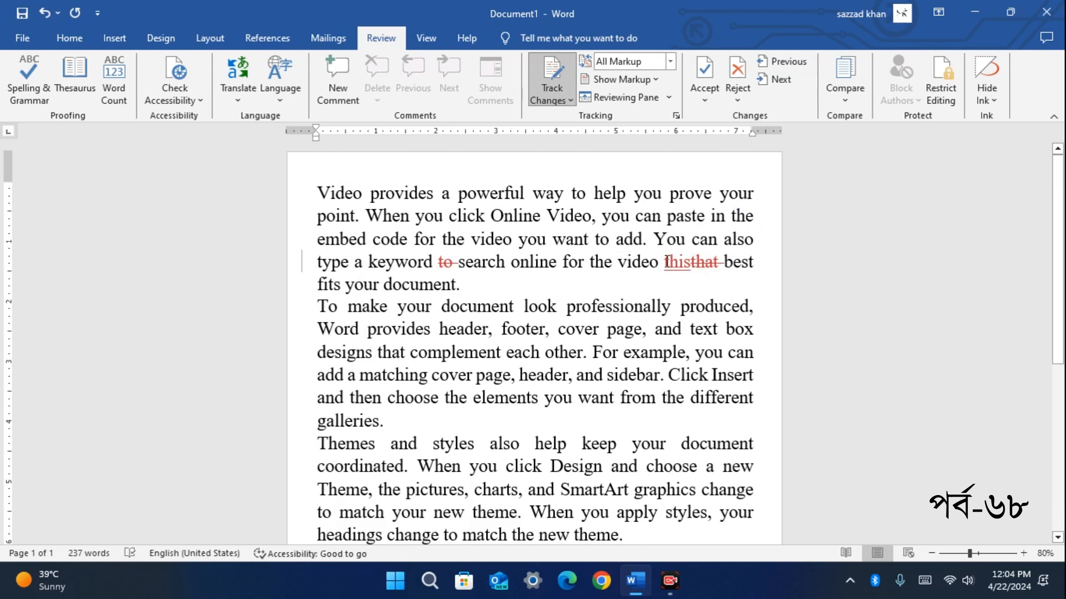
Replace 'and' after Themes with 'or' as a tracked change
scroll(489, 342, "down", 1)
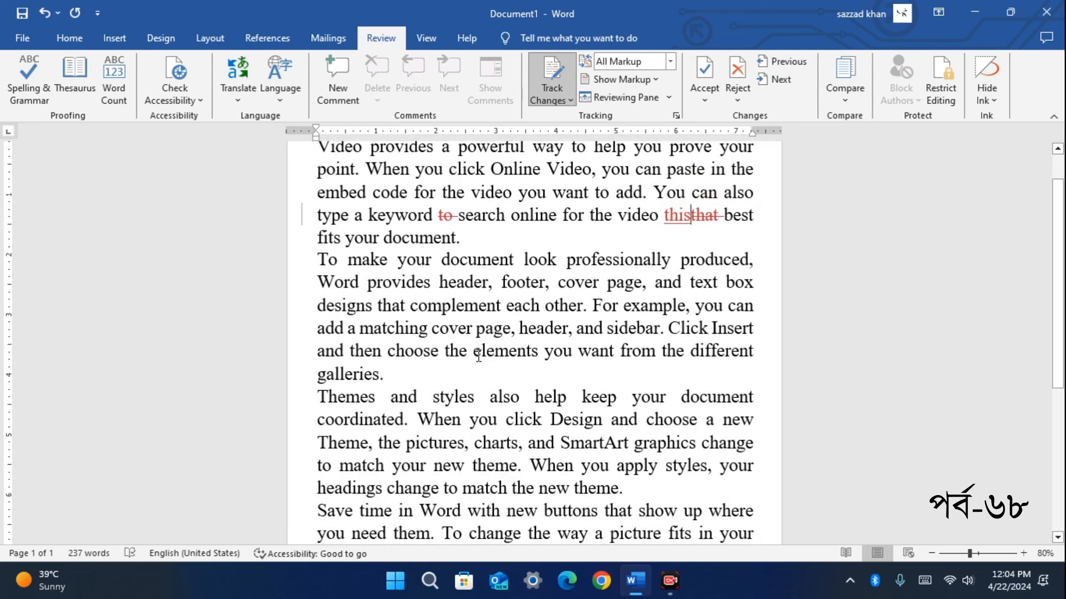
scroll(520, 354, "down", 3)
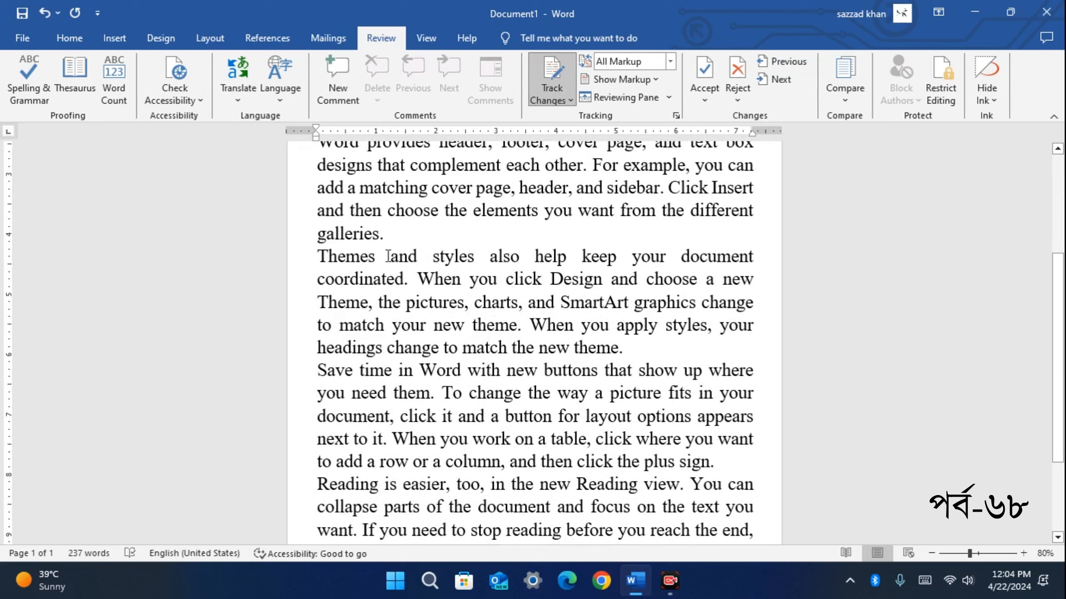
left_click_drag(390, 255, 419, 255)
key("Delete")
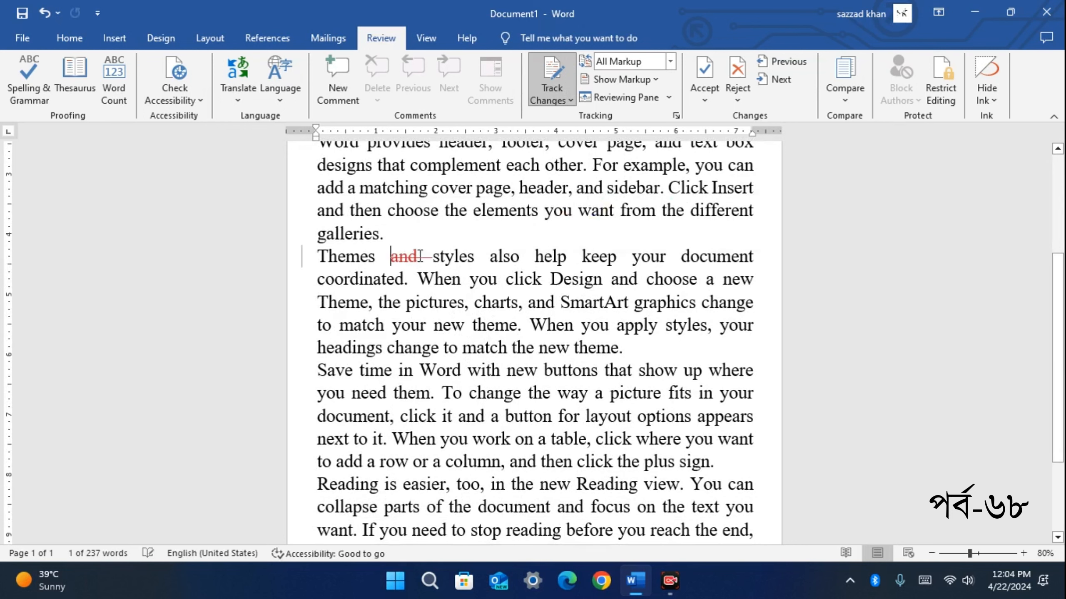
type("or")
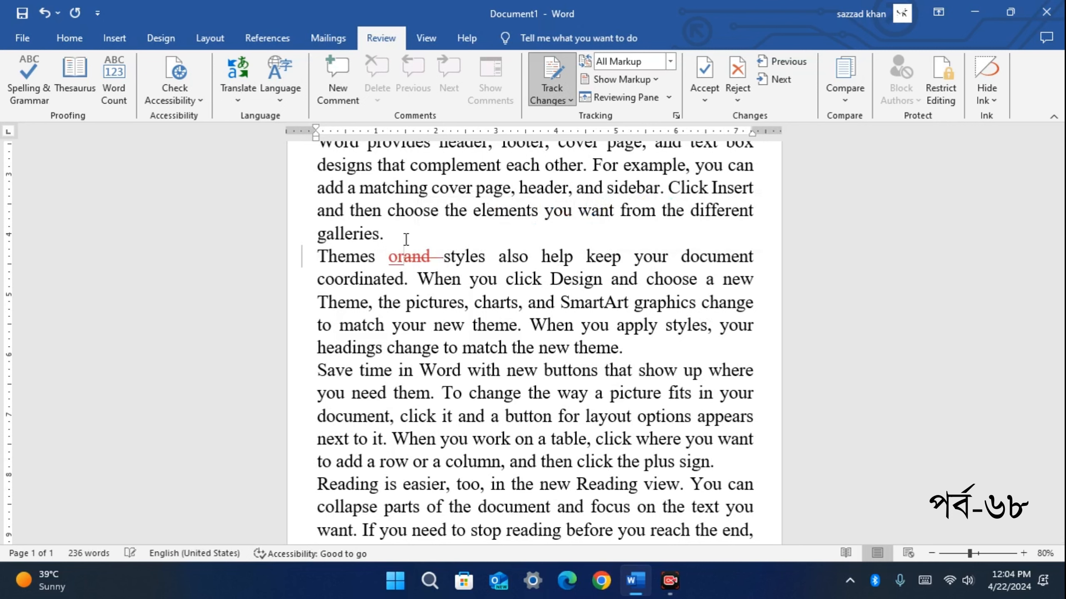
scroll(580, 270, "up", 4)
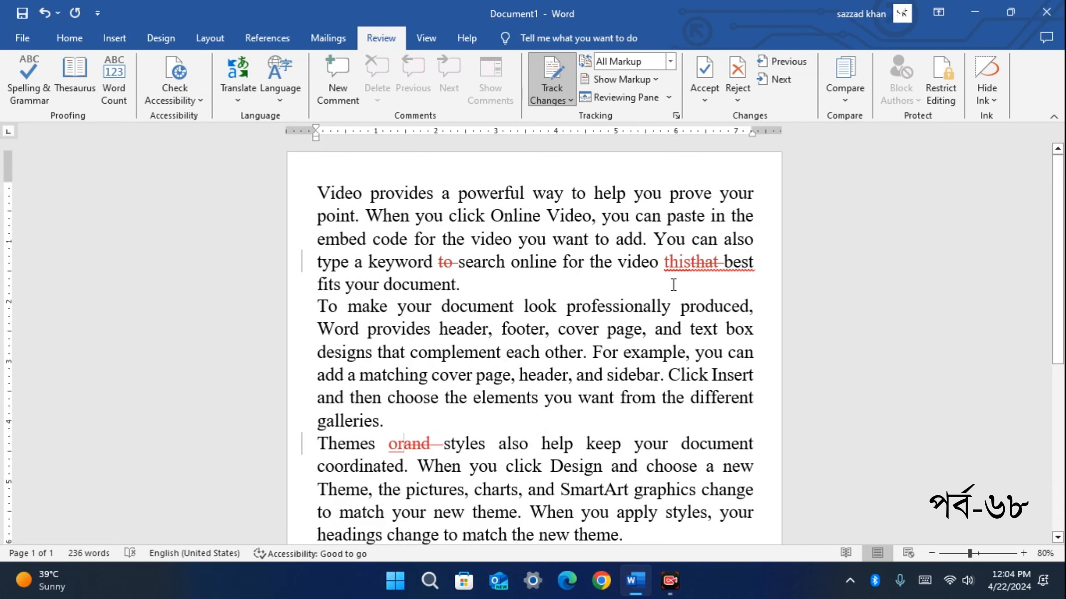
scroll(497, 378, "down", 5)
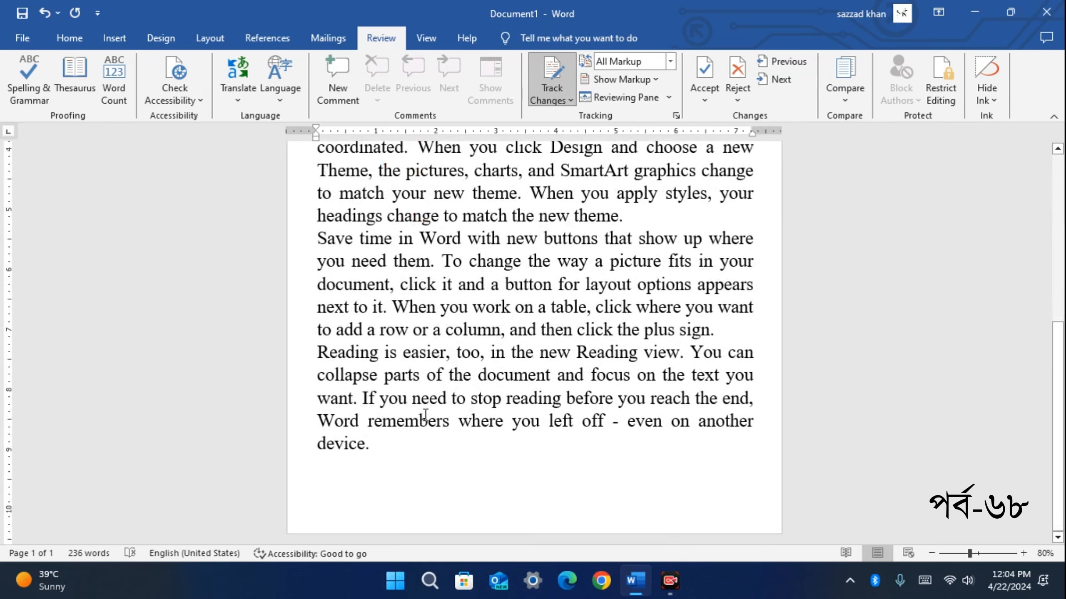
scroll(424, 417, "up", 2)
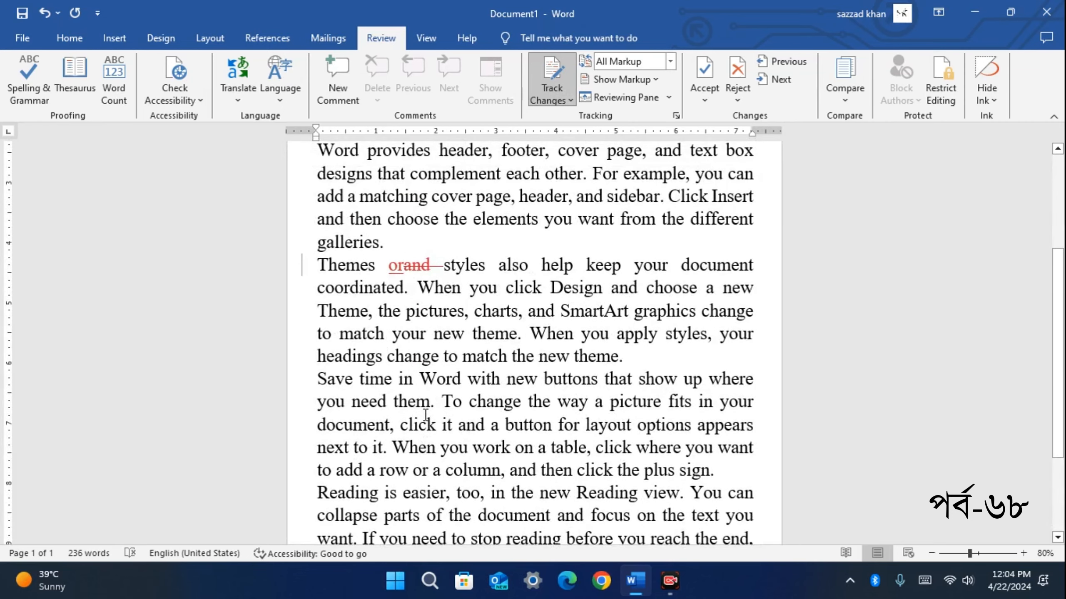
scroll(425, 414, "up", 3)
scroll(423, 415, "up", 1)
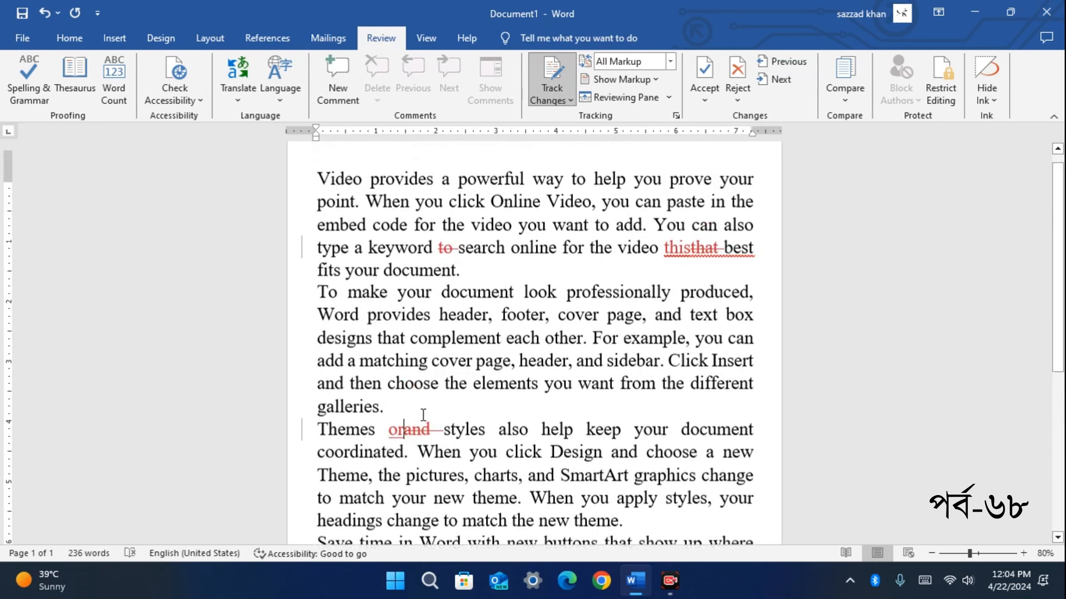
scroll(423, 416, "down", 1)
scroll(424, 416, "up", 1)
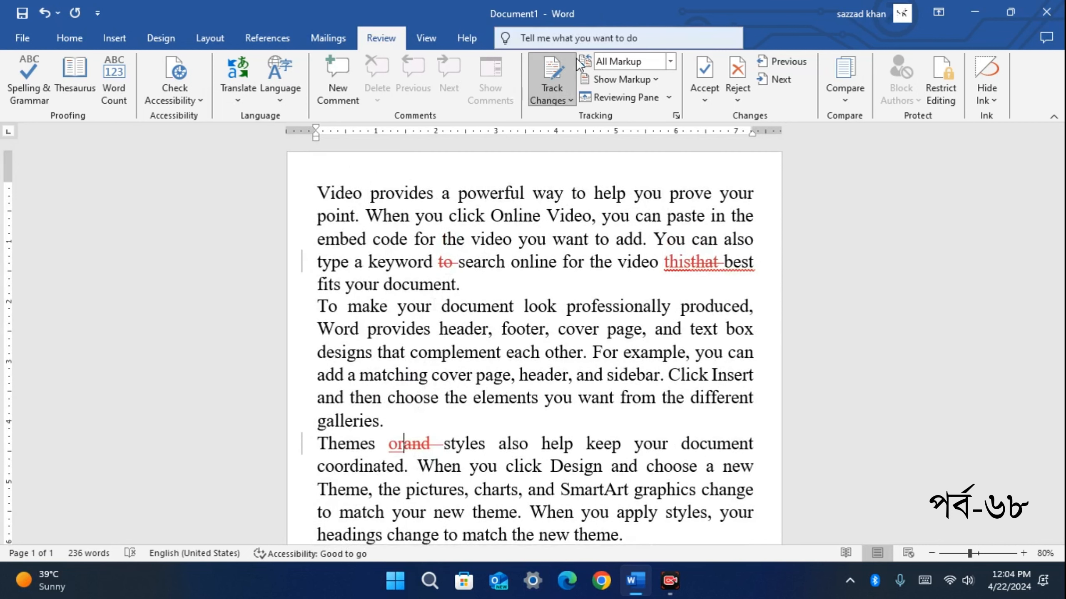
Open the All Markup list of markup display views on the Review tab
left_click(571, 100)
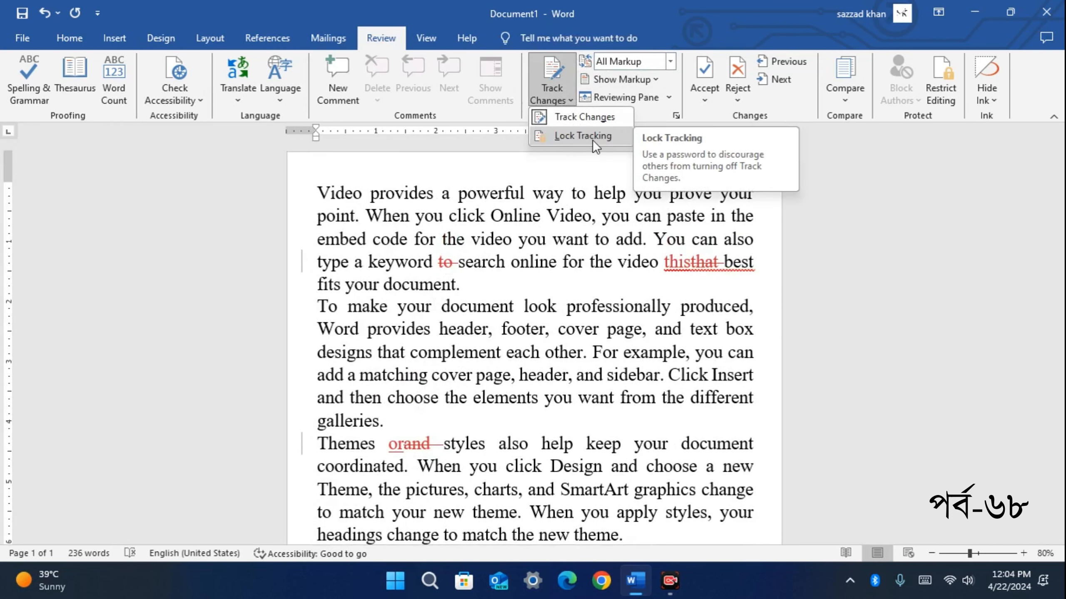
left_click(565, 171)
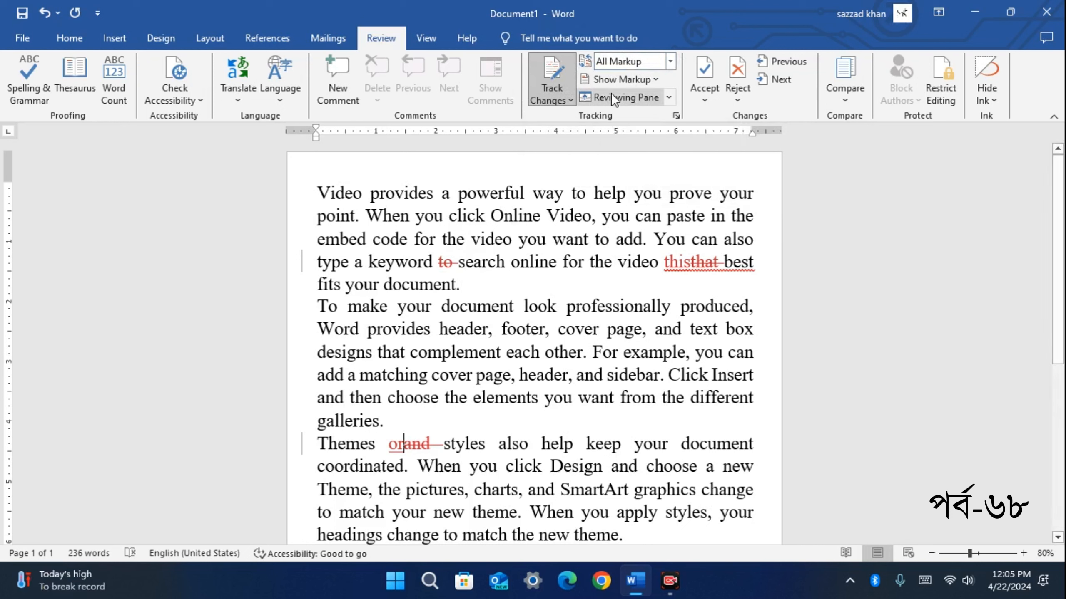
left_click(671, 62)
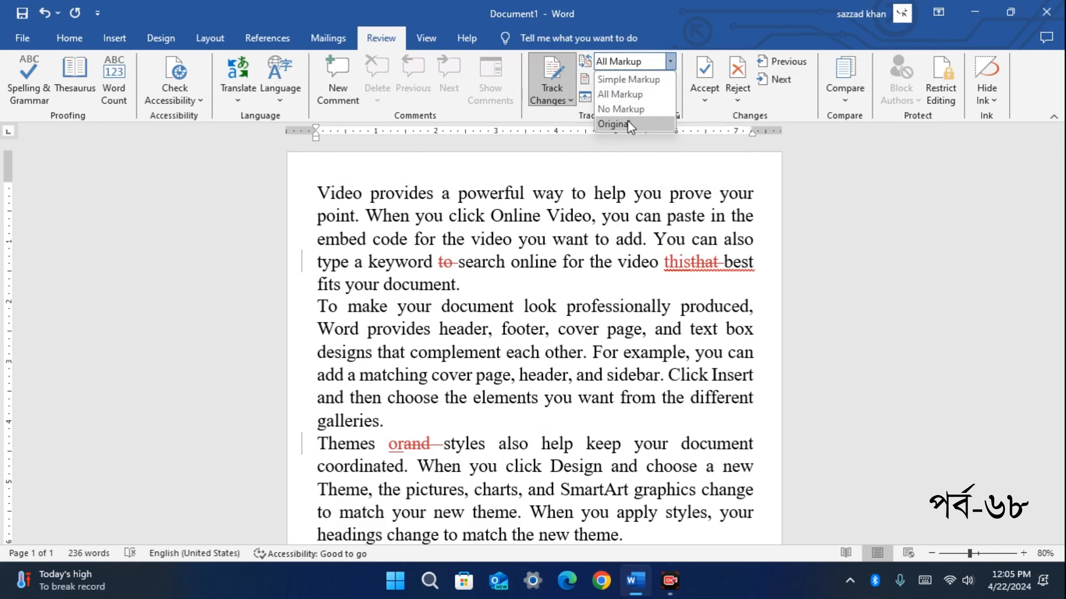
left_click(610, 160)
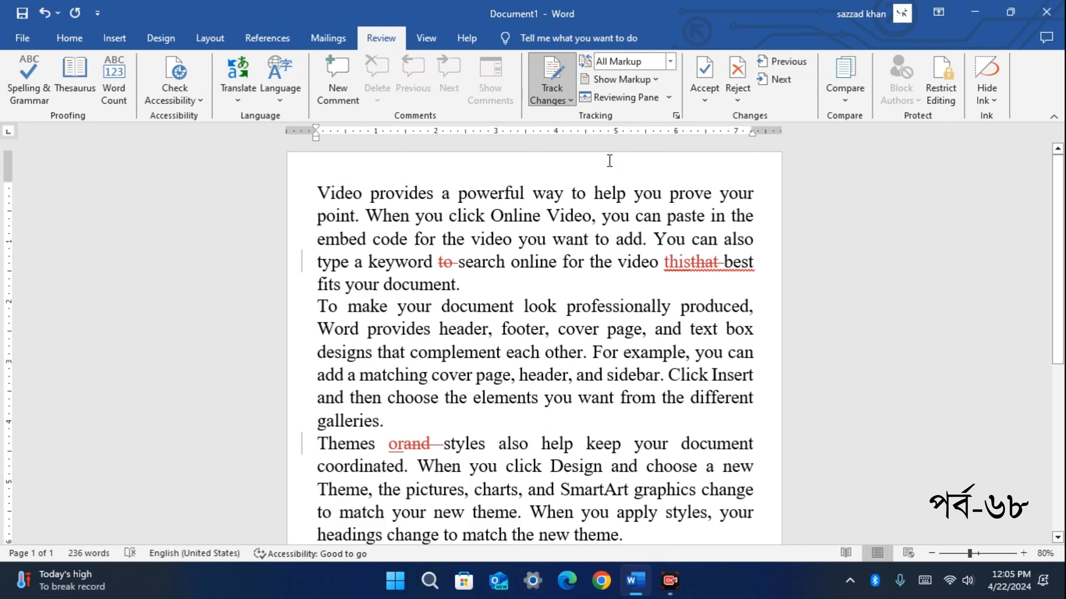
scroll(649, 222, "down", 10)
scroll(650, 233, "up", 10)
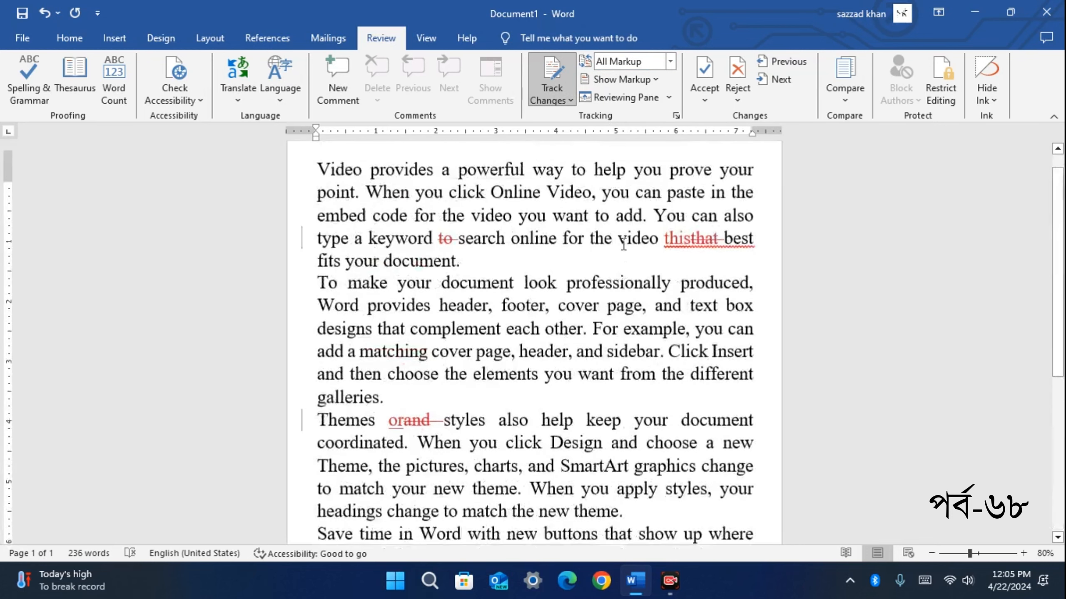
scroll(527, 257, "down", 6)
scroll(495, 281, "up", 6)
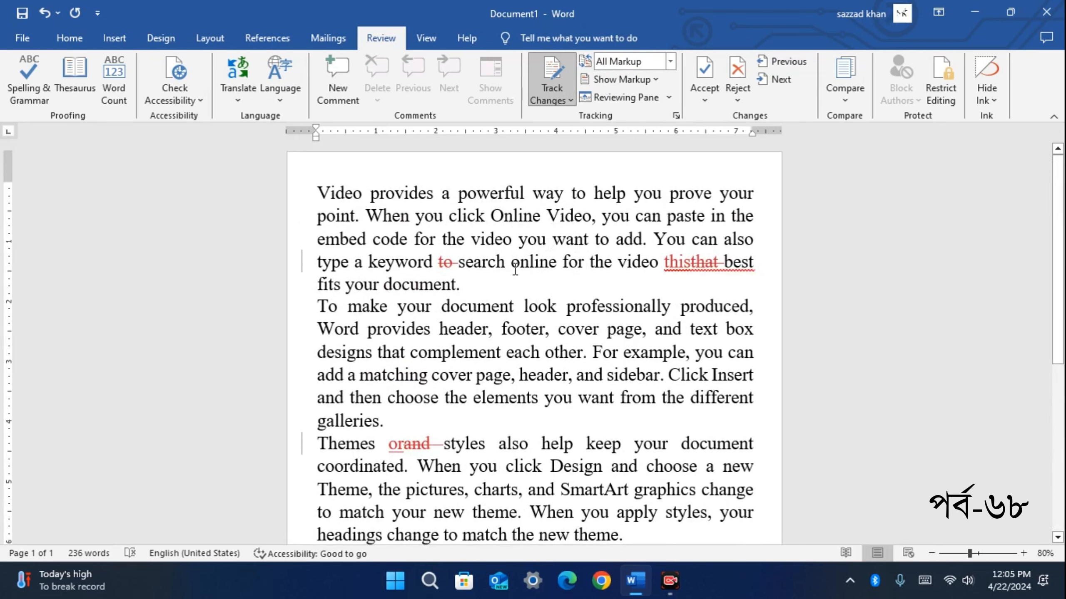
left_click(672, 62)
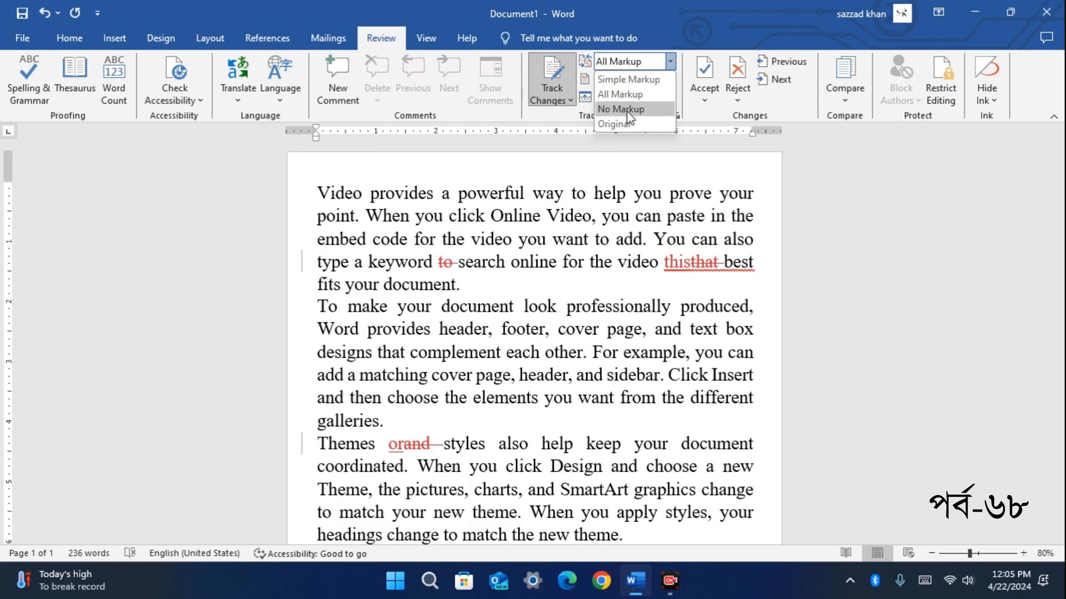
left_click(638, 123)
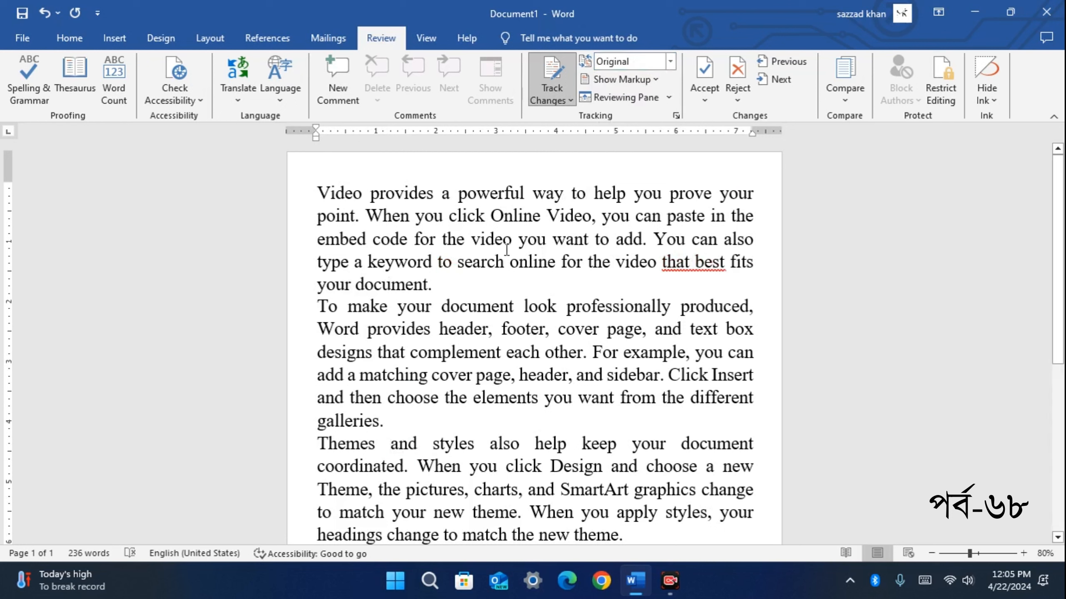
left_click(670, 62)
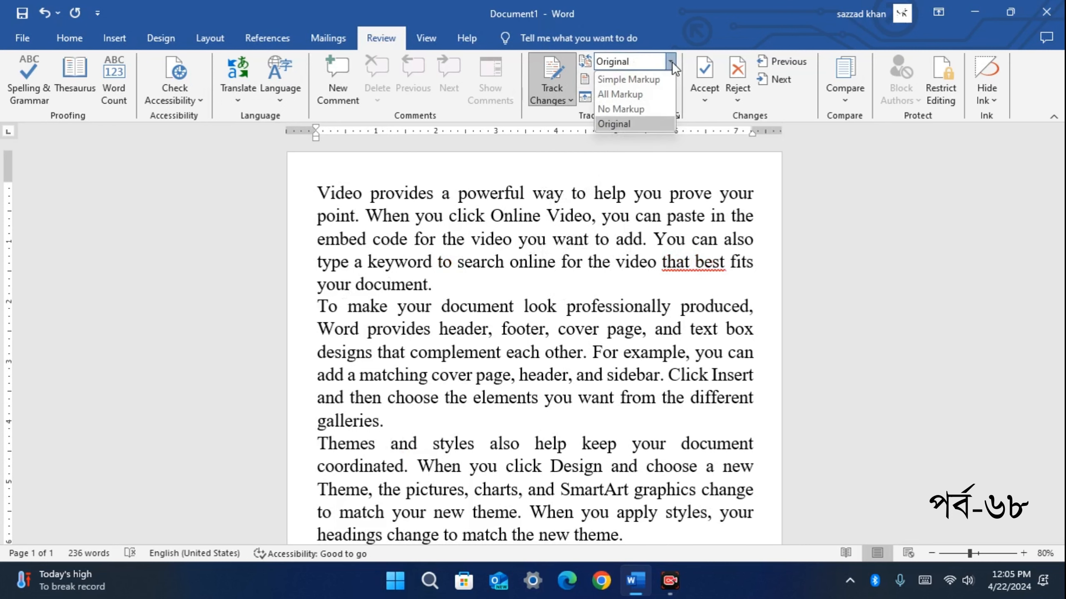
left_click(655, 94)
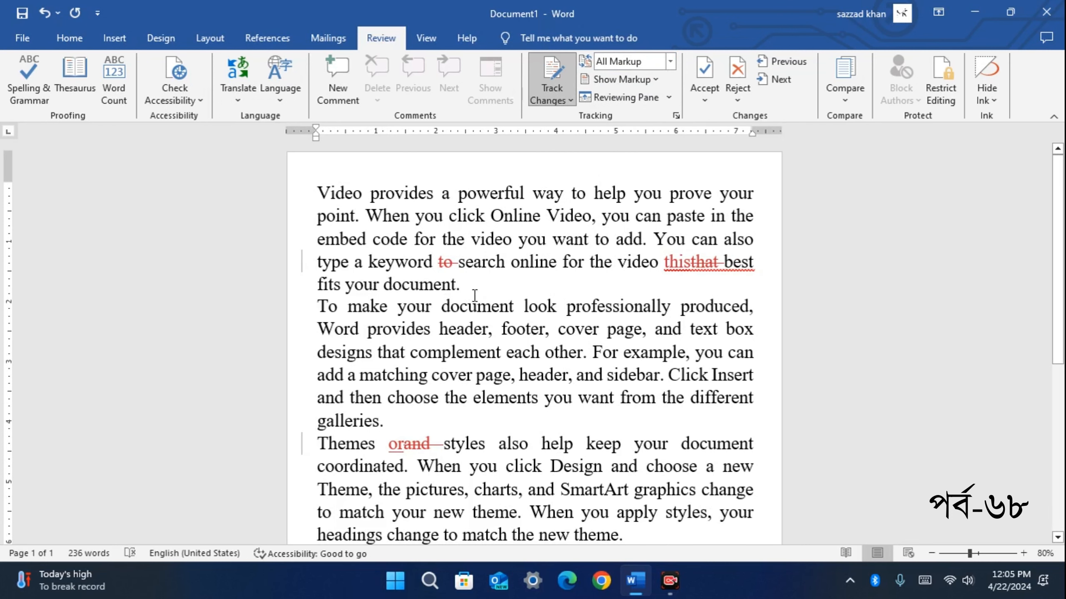
scroll(474, 296, "down", 4)
scroll(478, 277, "up", 4)
left_click(671, 62)
left_click(655, 75)
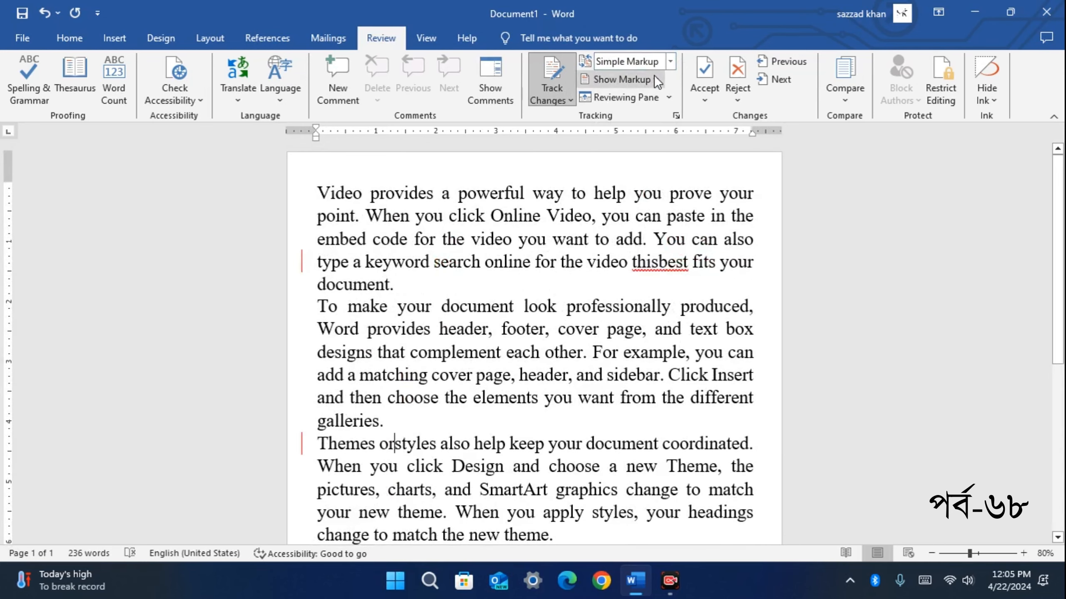
scroll(522, 240, "down", 2)
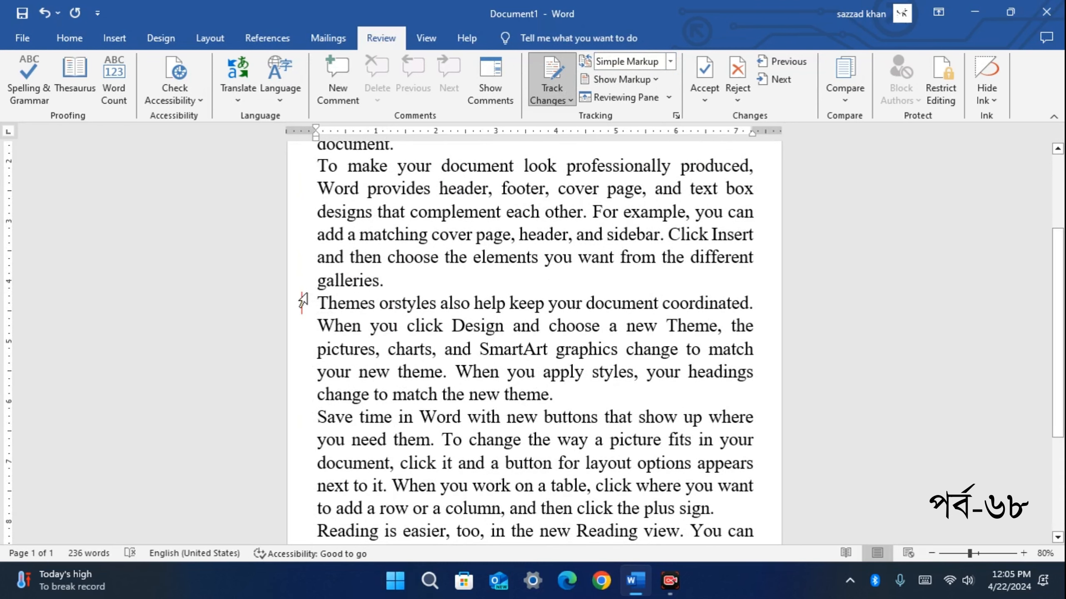
scroll(300, 303, "up", 1)
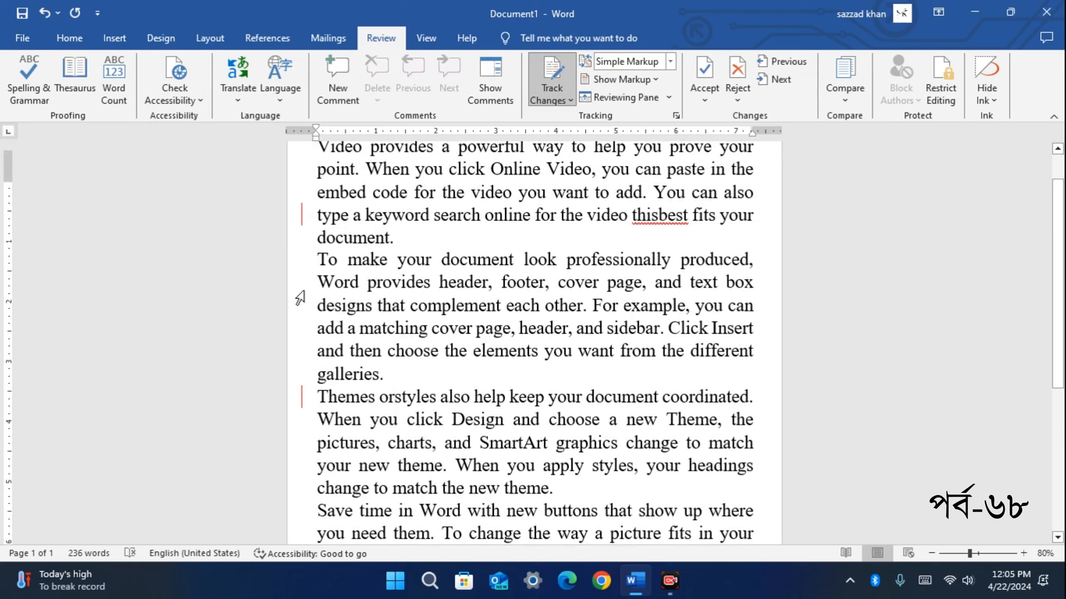
scroll(331, 265, "up", 1)
scroll(329, 336, "down", 2)
scroll(336, 382, "down", 4)
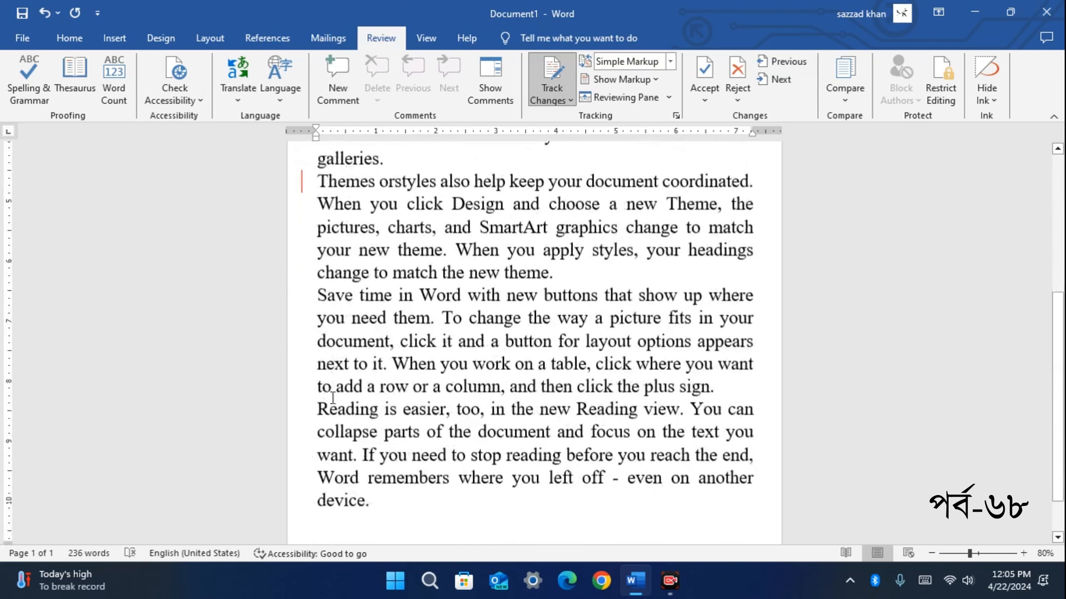
scroll(326, 277, "up", 5)
scroll(327, 277, "down", 2)
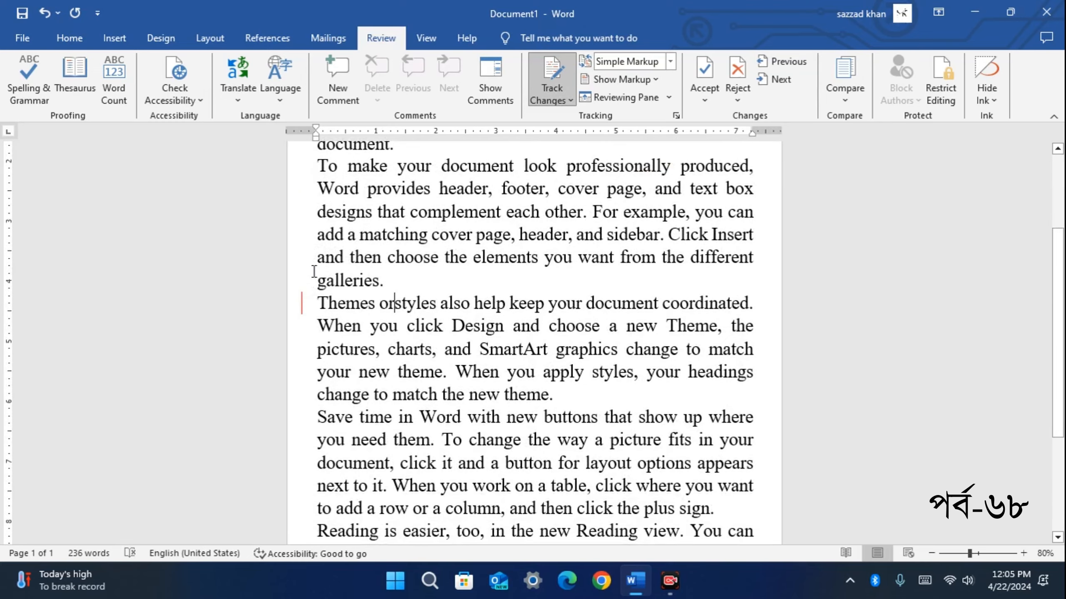
scroll(503, 179, "up", 3)
left_click(672, 61)
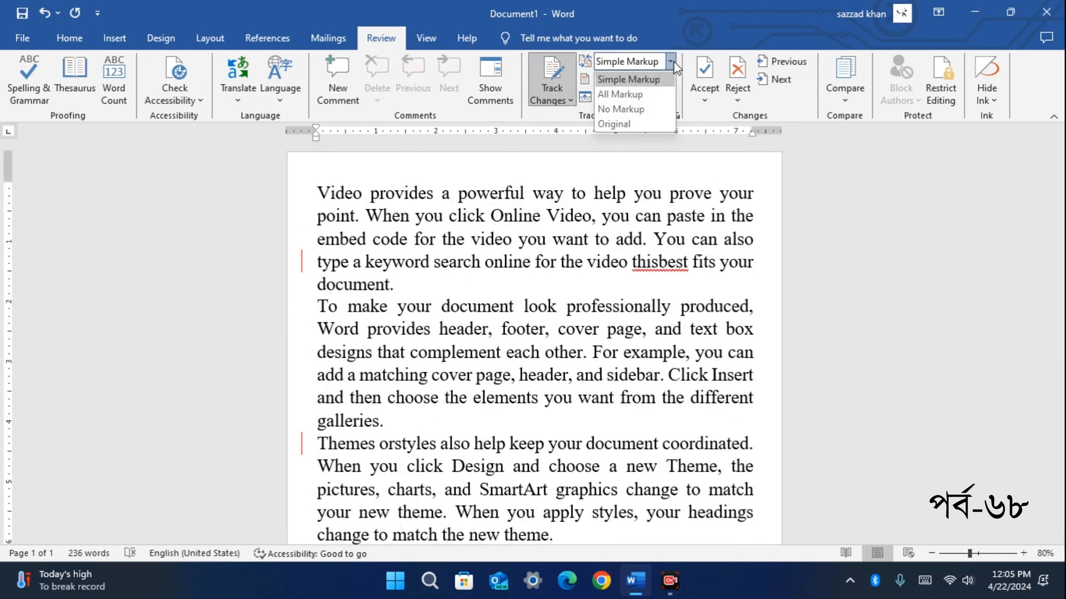
left_click(661, 108)
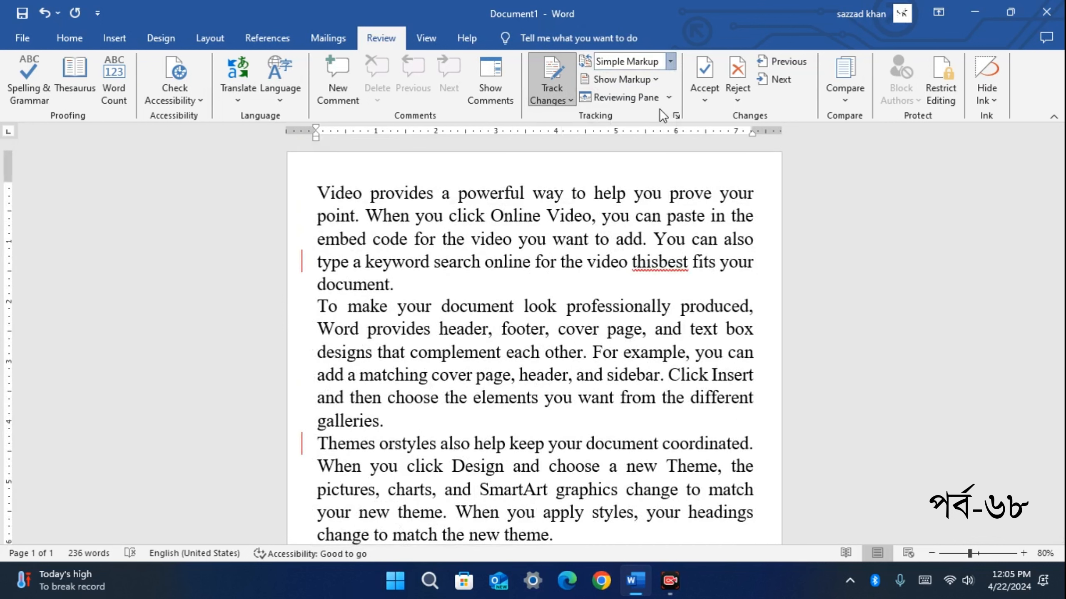
scroll(445, 378, "down", 2)
scroll(493, 270, "down", 1)
scroll(457, 303, "up", 3)
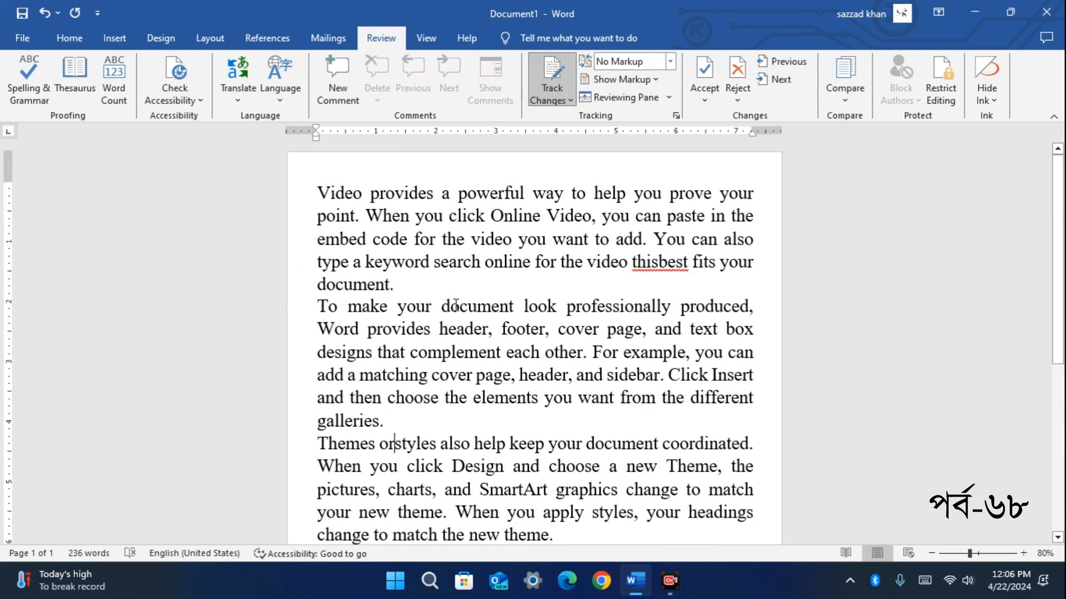
left_click(395, 445)
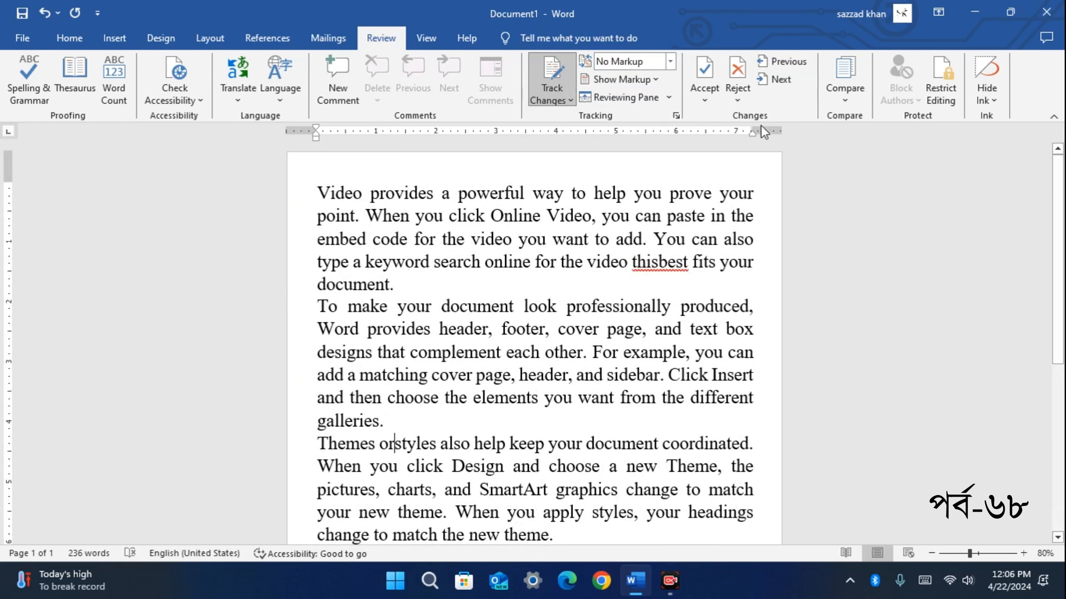
left_click(670, 62)
left_click(642, 95)
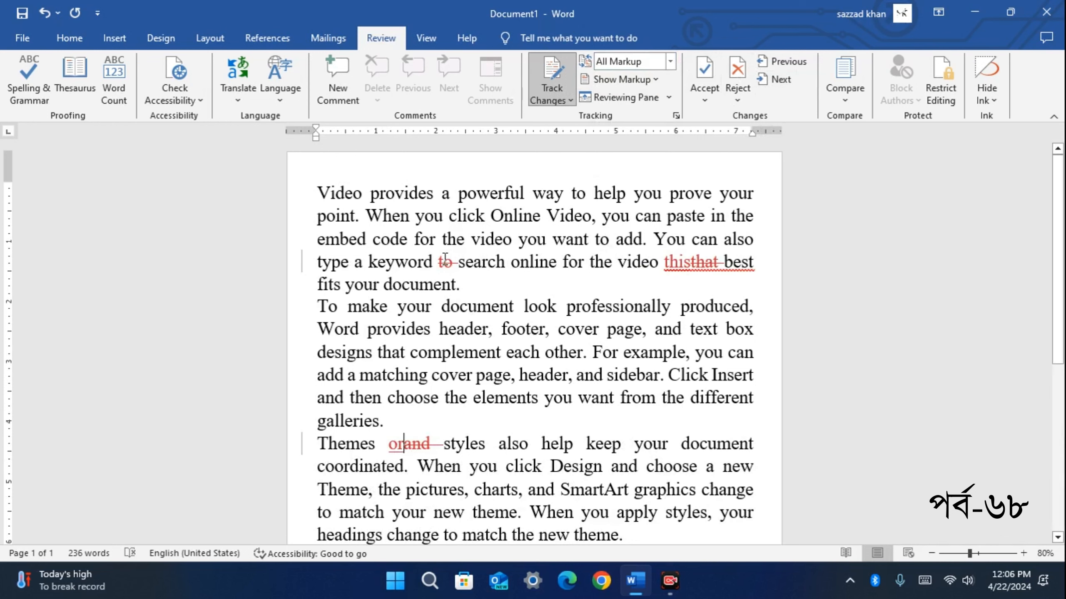
mouse_move(444, 257)
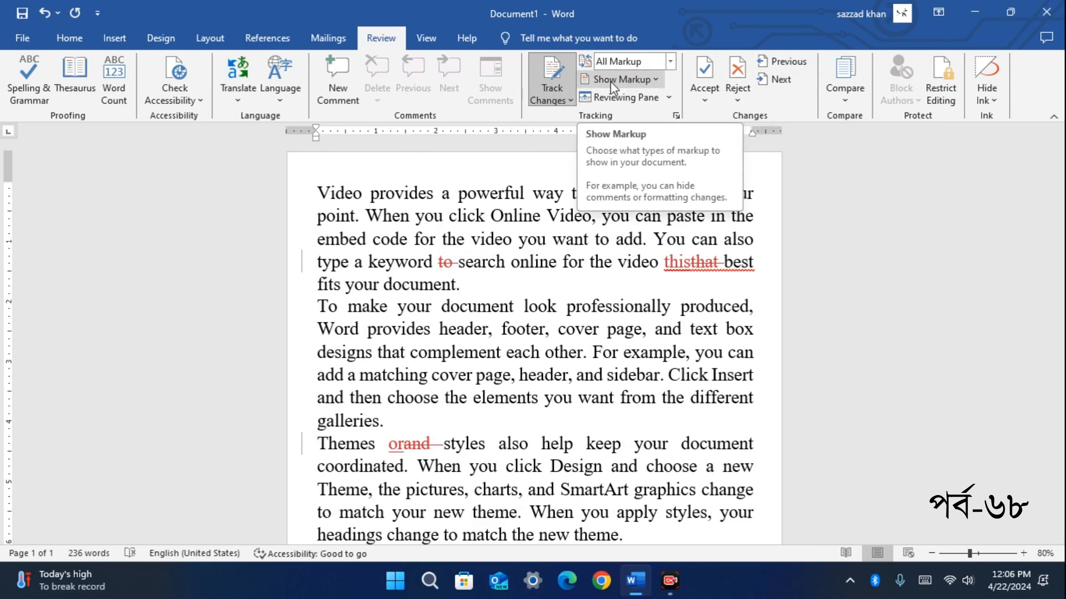
Set Show Markup balloons to Show Revisions in Balloons so deletions appear in the margin
left_click(647, 80)
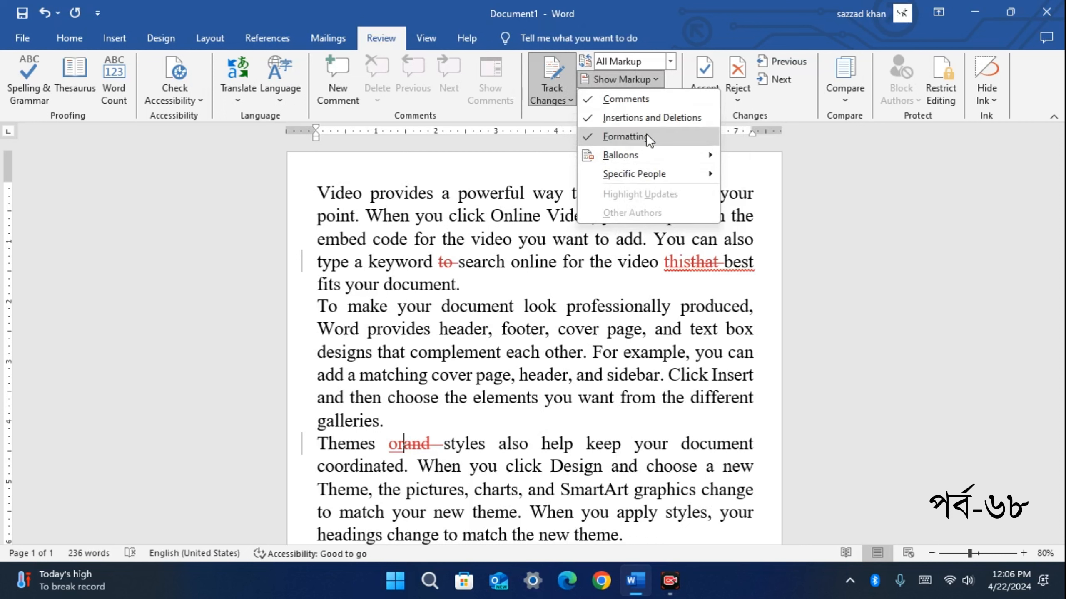
mouse_move(644, 155)
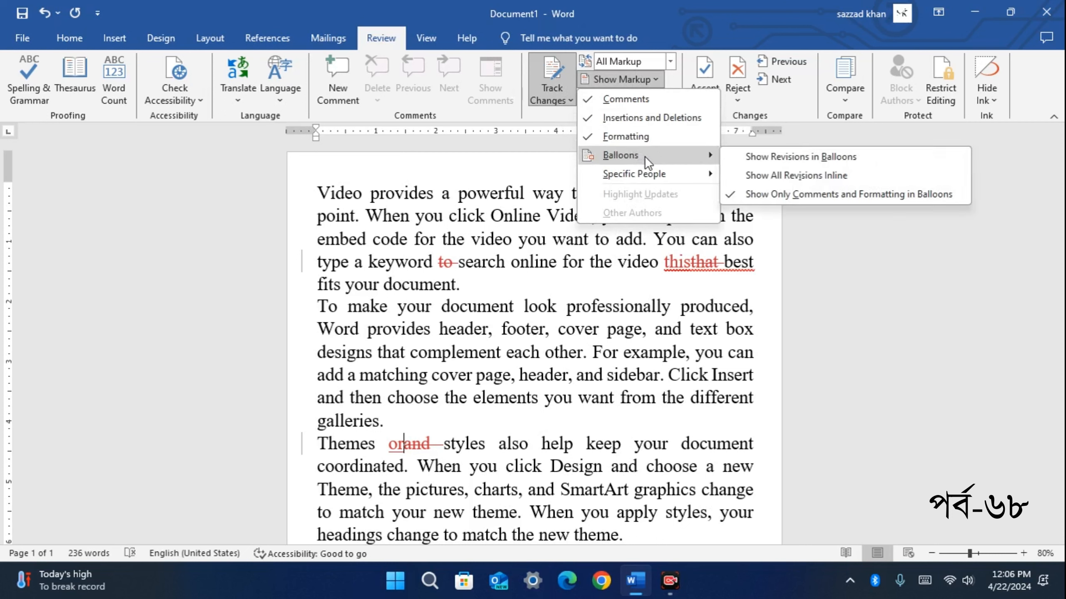
left_click(658, 152)
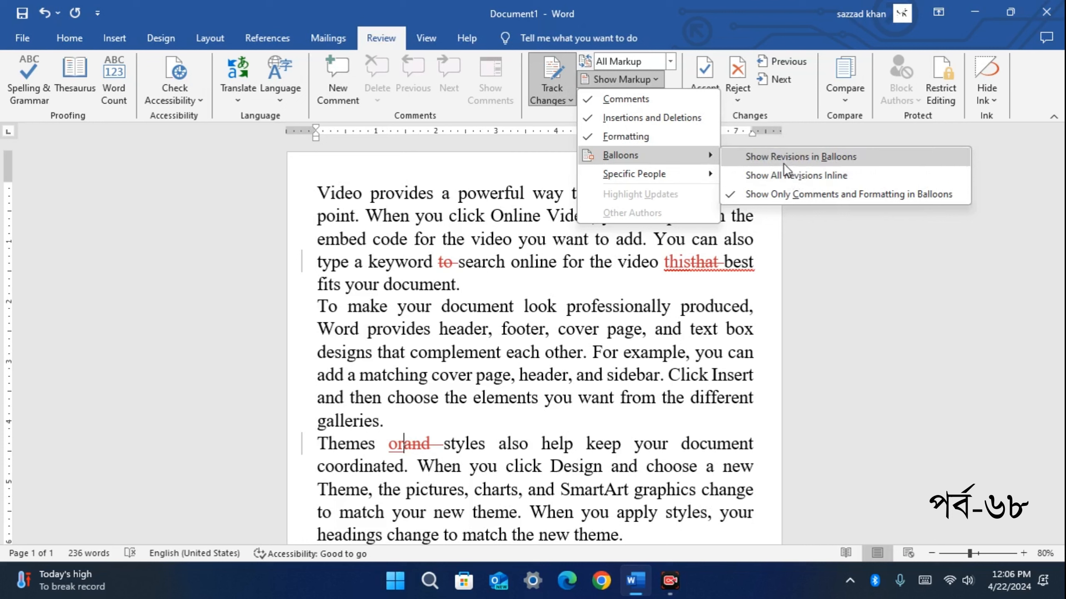
left_click(824, 159)
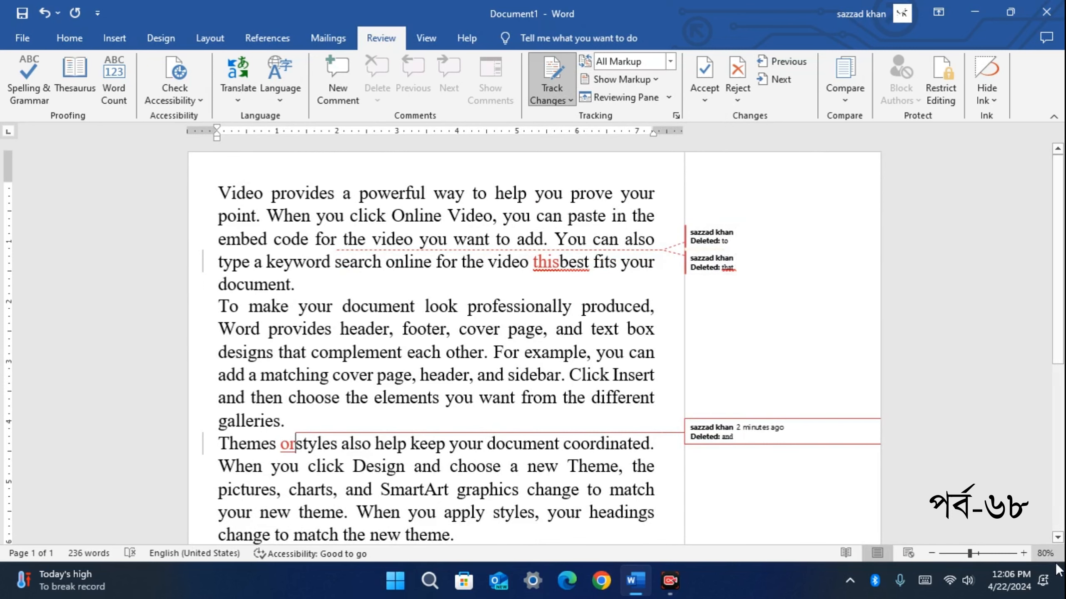
left_click(1024, 553)
left_click(1024, 553)
left_click(1024, 553)
left_click(1024, 553)
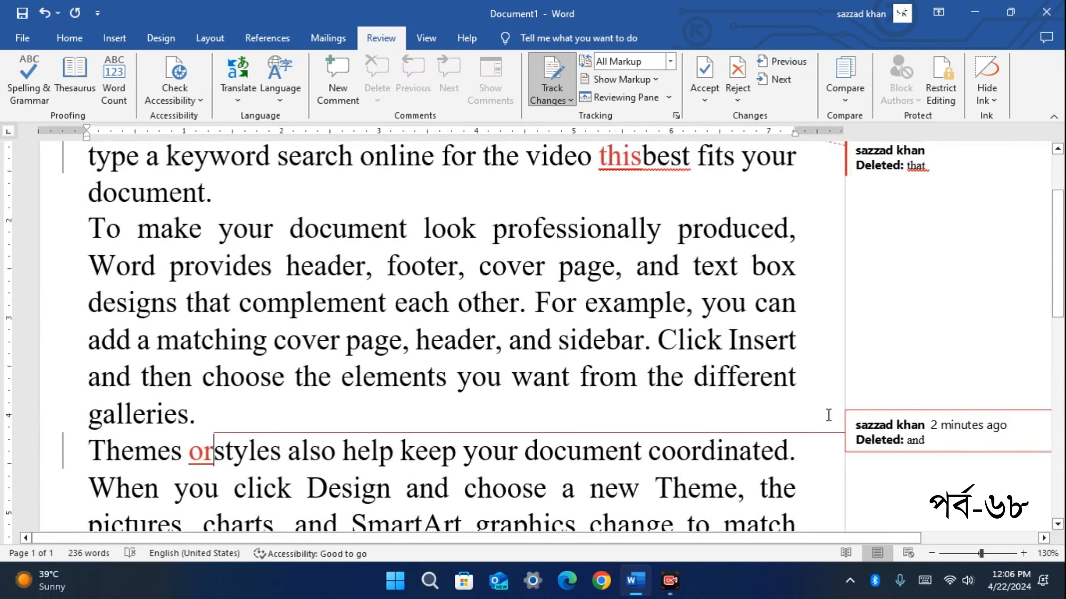
scroll(904, 270, "up", 1, "ctrl")
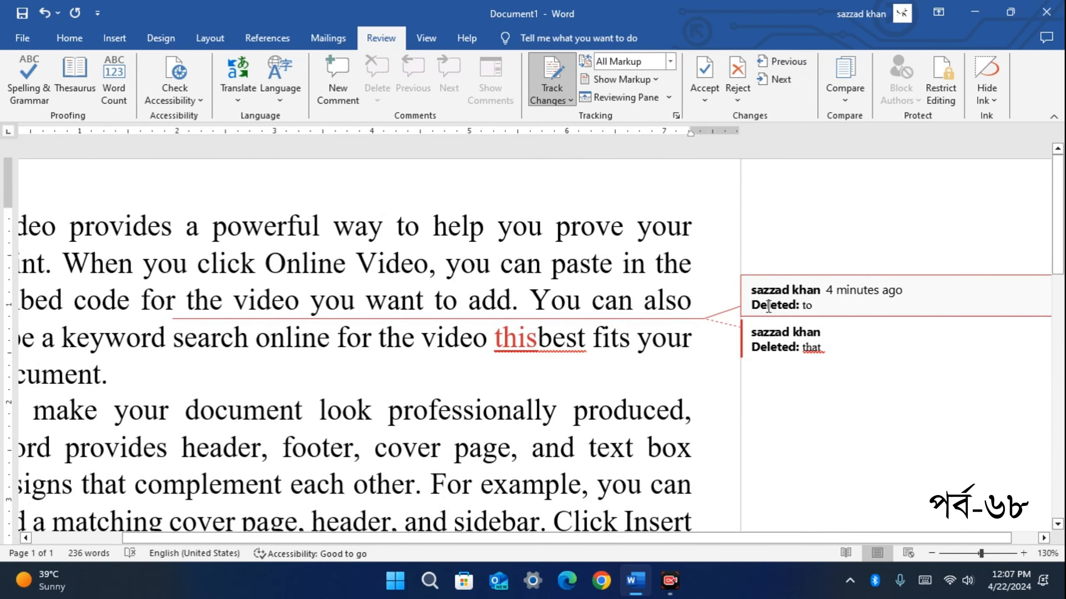
double_click(810, 306)
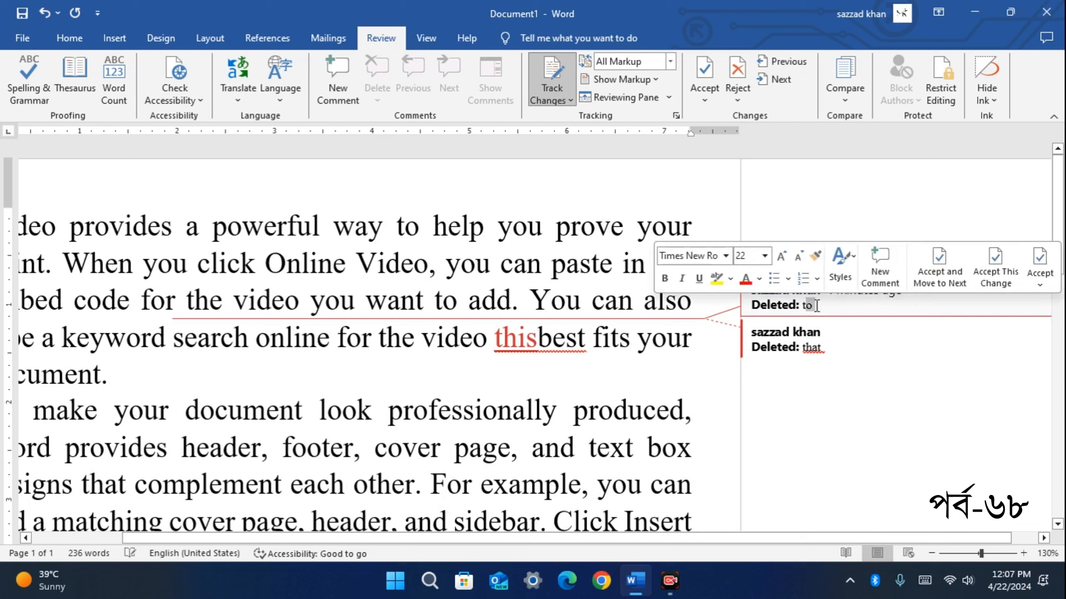
left_click(817, 305)
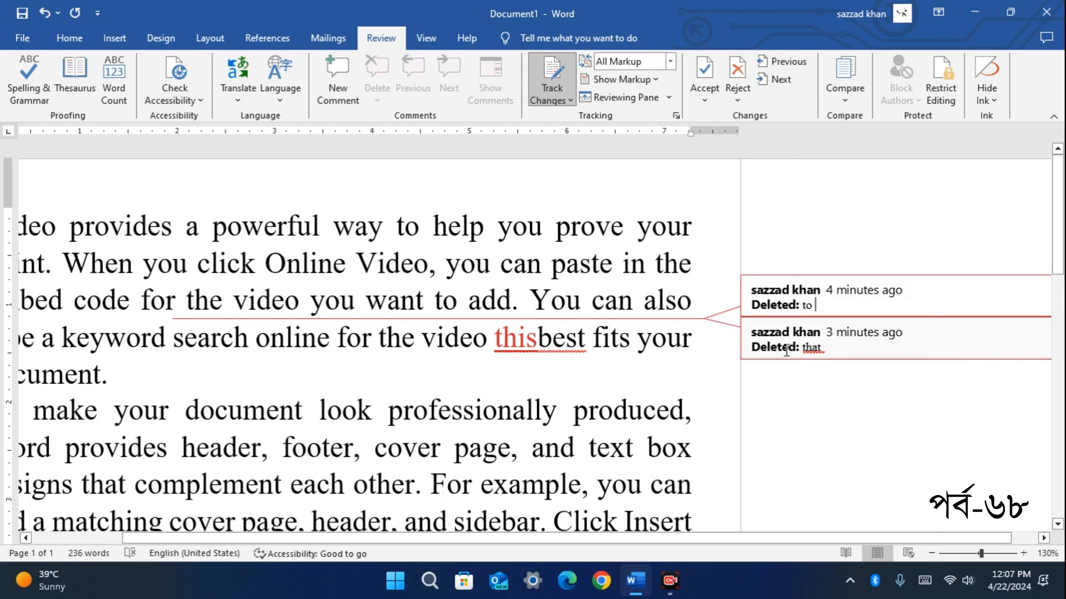
left_click_drag(803, 348, 823, 348)
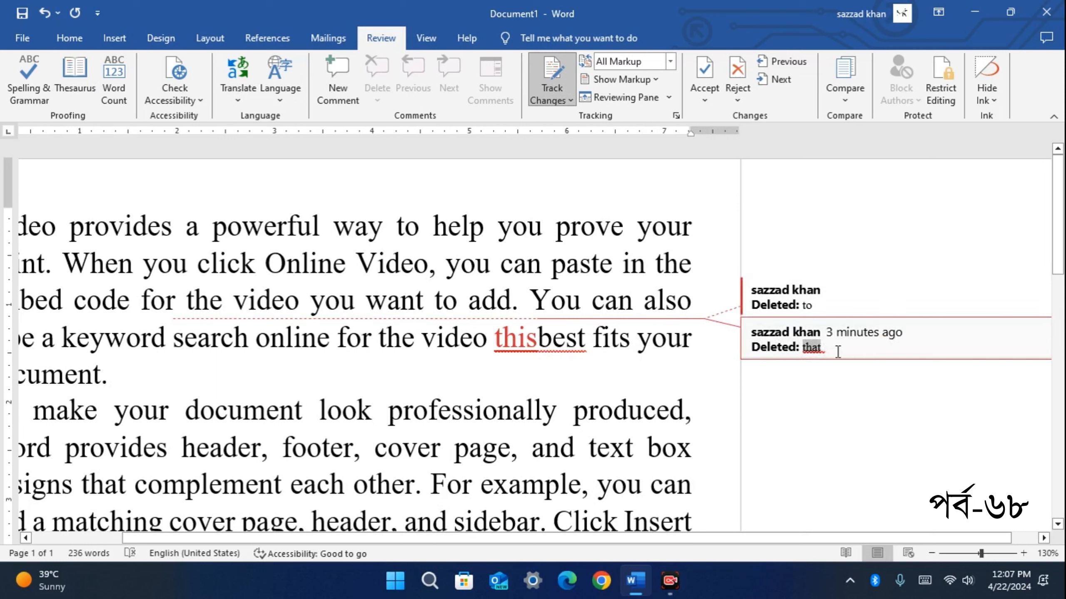
left_click(828, 354)
left_click(885, 345)
left_click(868, 310)
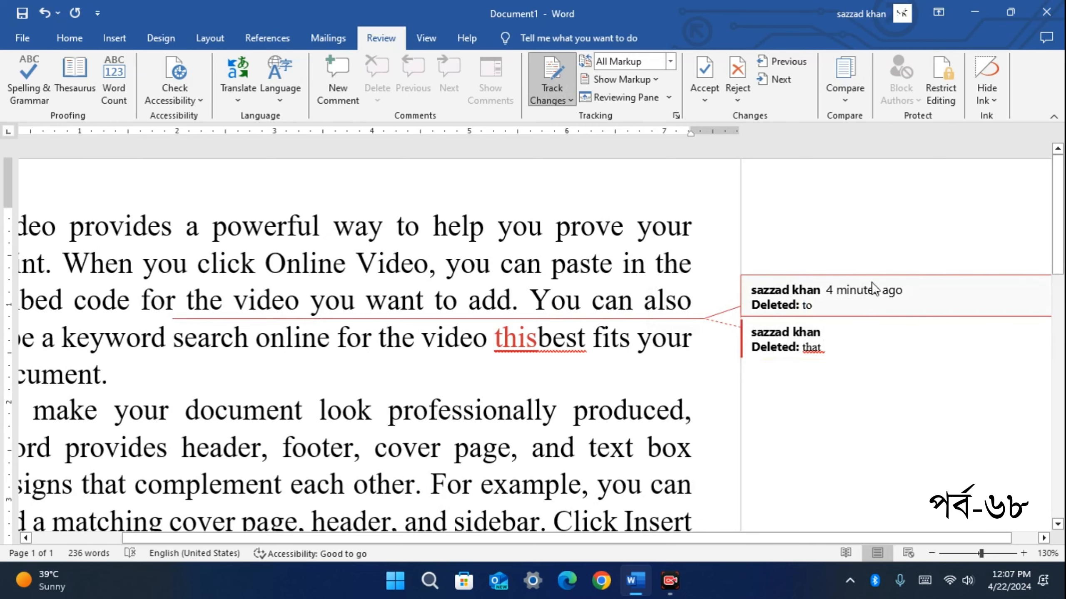
scroll(652, 334, "down", 5)
scroll(651, 333, "up", 5)
scroll(654, 323, "down", 5)
left_click(751, 313)
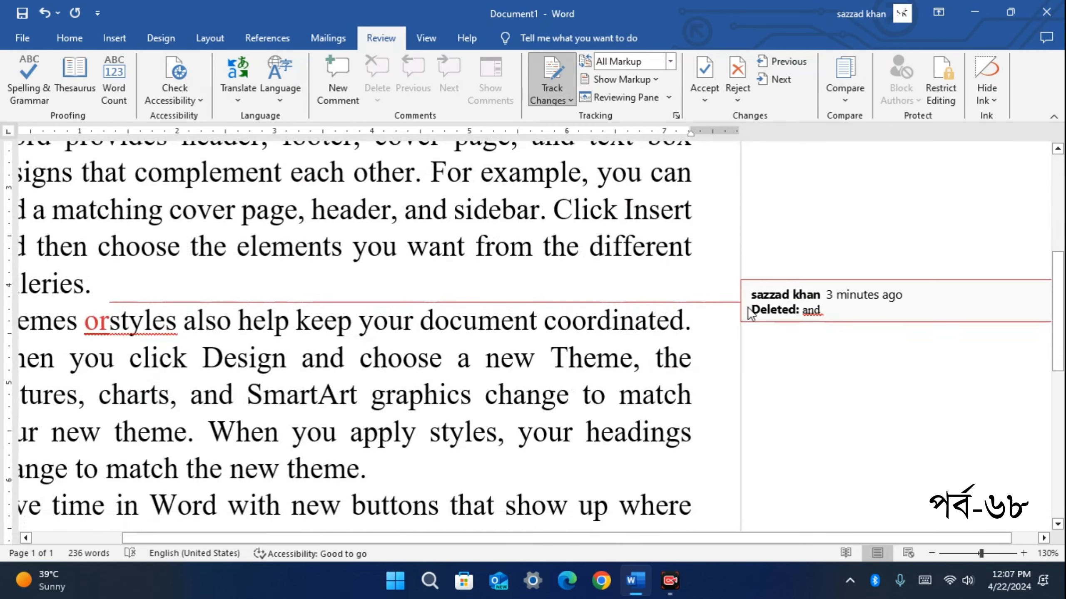
double_click(810, 310)
scroll(860, 313, "down", 7)
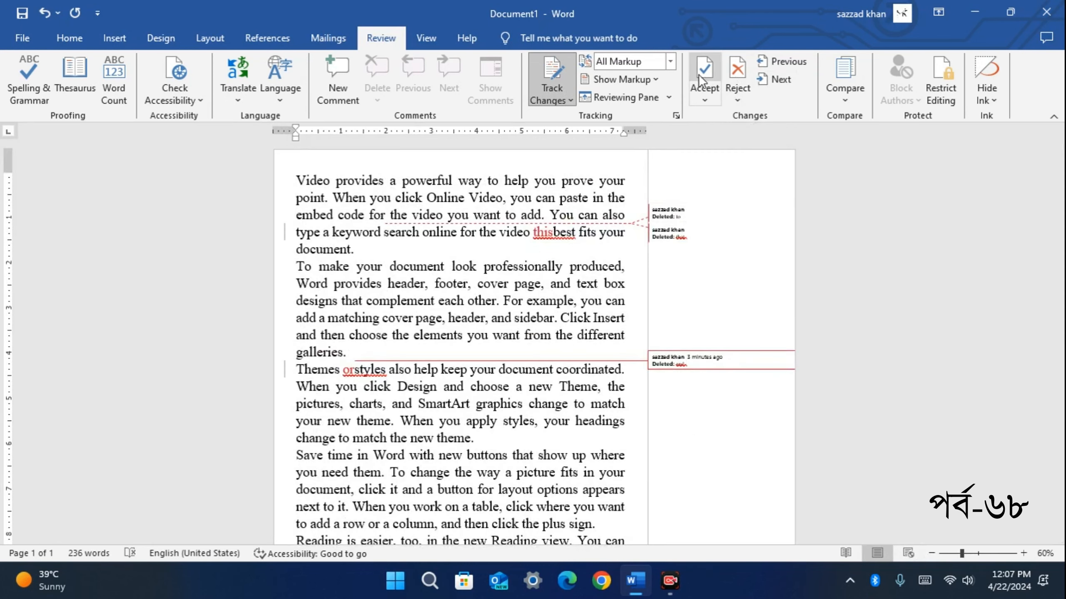
Set balloons to Show All Revisions Inline so deletions appear as strikethrough text
left_click(670, 96)
left_click(658, 76)
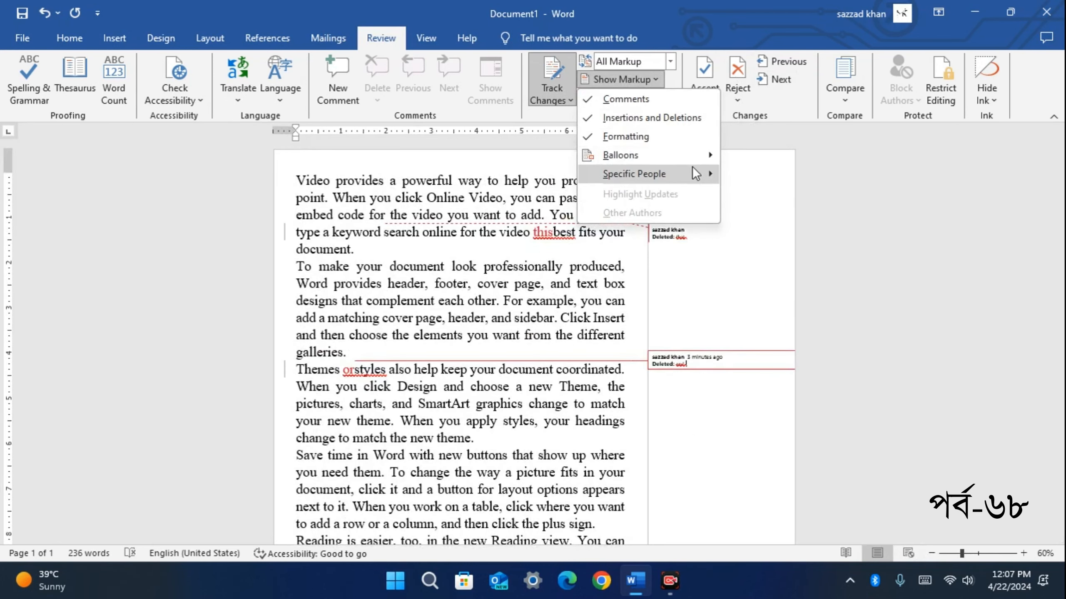
mouse_move(691, 155)
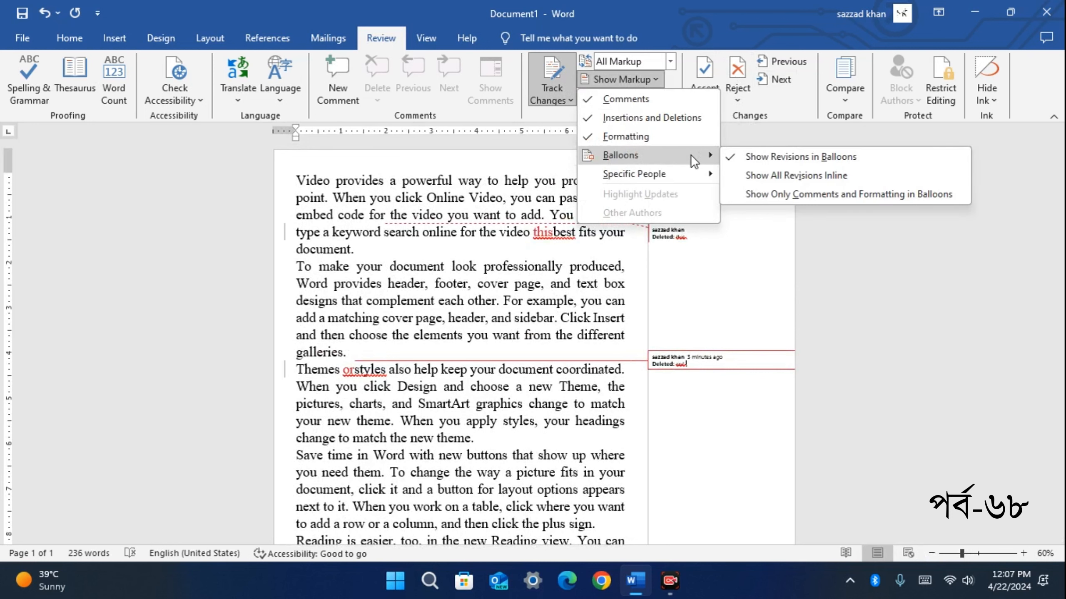
left_click(783, 175)
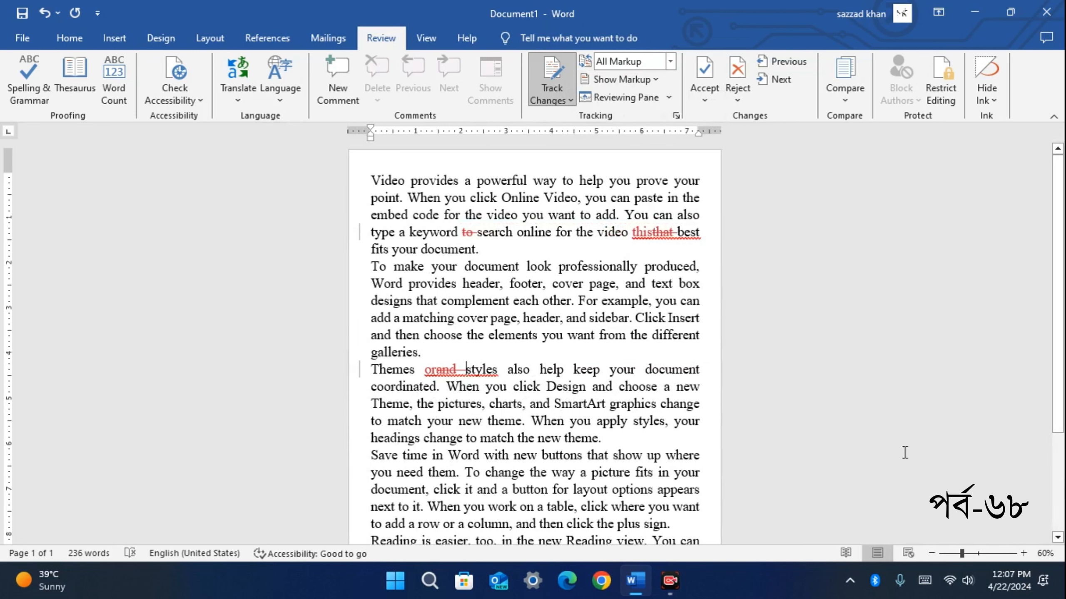
Zoom the page to 80% and inspect the inserted 'this' and deleted 'that'
left_click(1024, 553)
left_click(1024, 553)
left_click(1024, 553)
left_click(1024, 553)
left_click(1024, 554)
left_click(1024, 553)
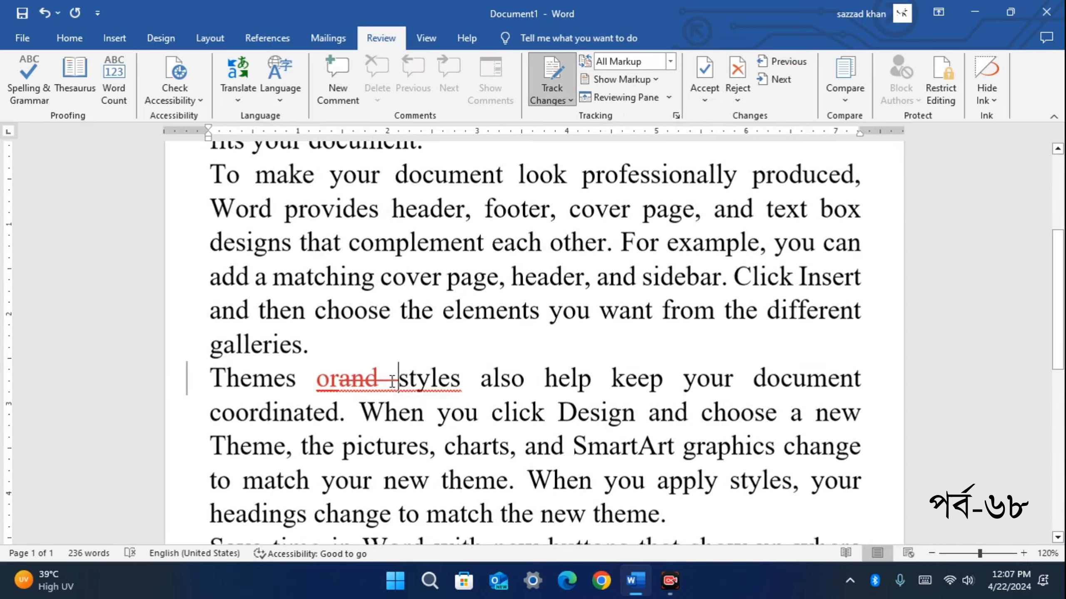
scroll(361, 378, "up", 2)
left_click_drag(765, 324, 808, 335)
left_click(768, 352)
left_click(774, 361)
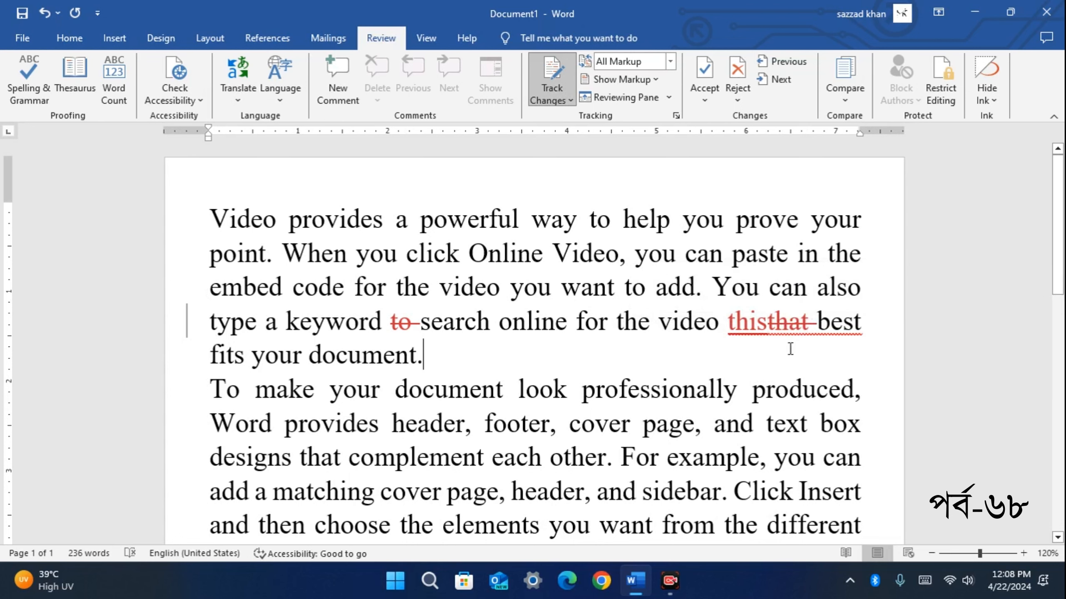
mouse_move(789, 327)
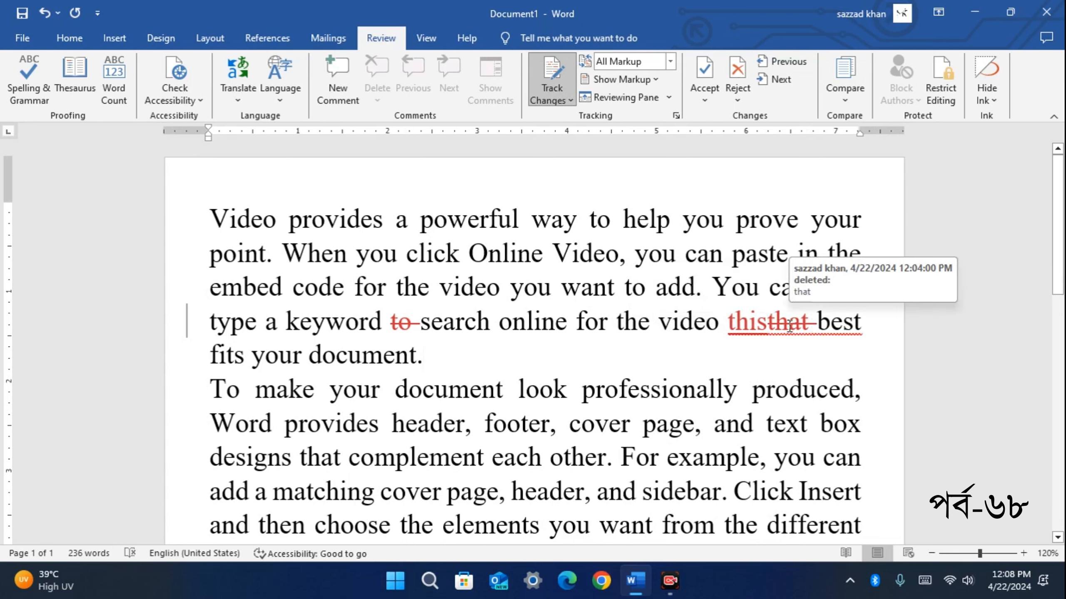
scroll(789, 327, "down", 5)
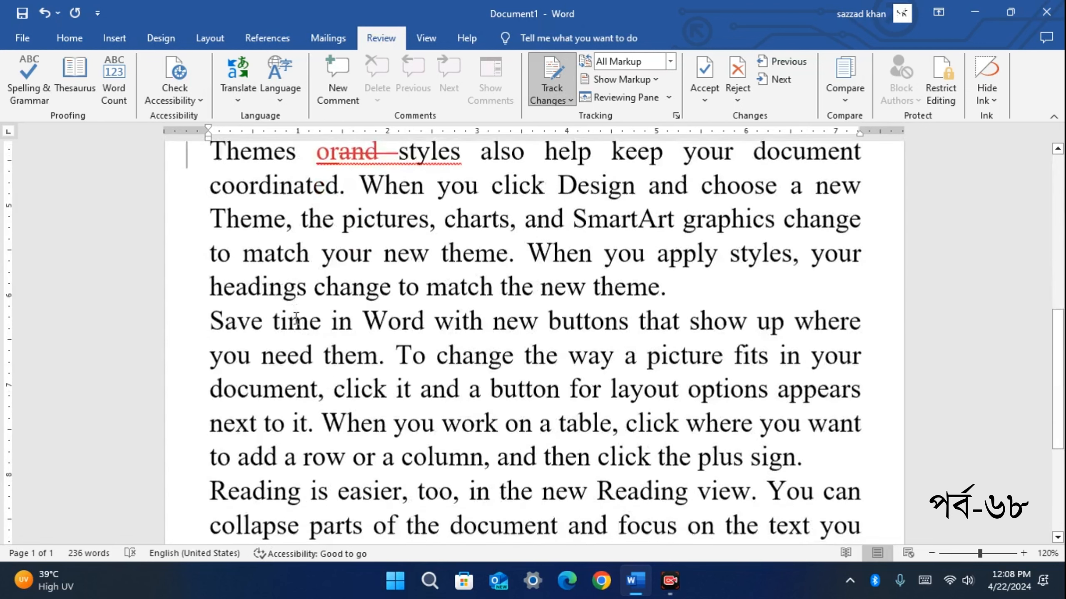
scroll(309, 319, "up", 5)
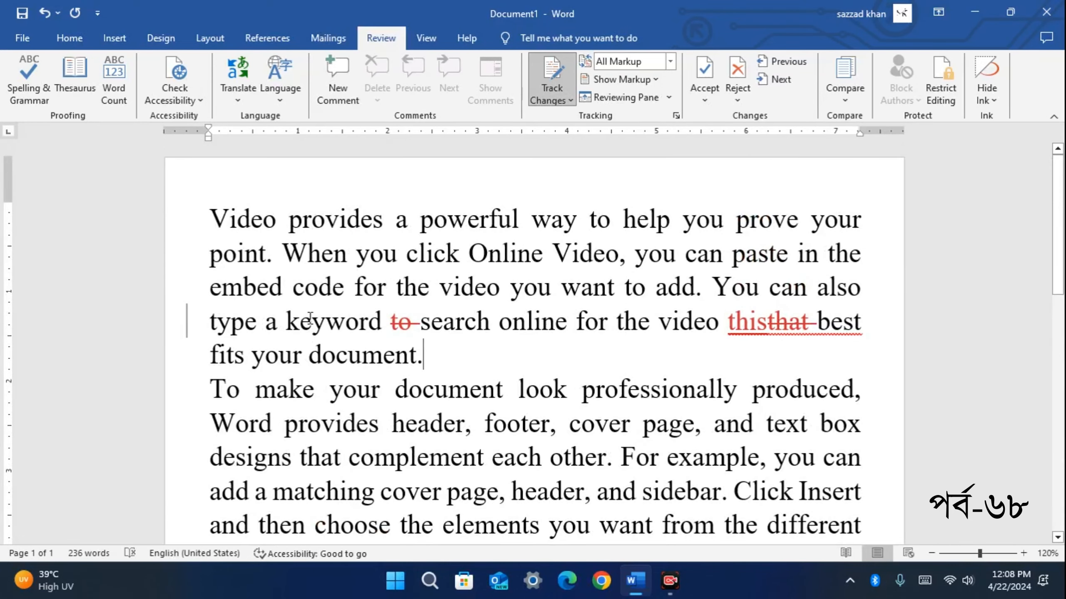
Undo the last edit and set balloons to Show Only Comments and Formatting
key("ctrl+z")
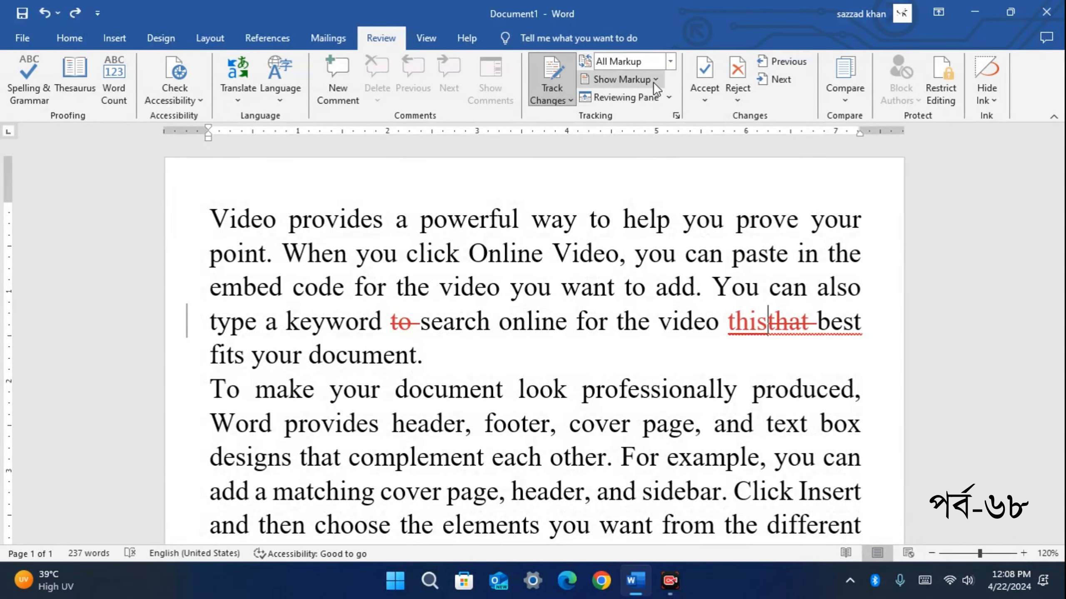
left_click(651, 79)
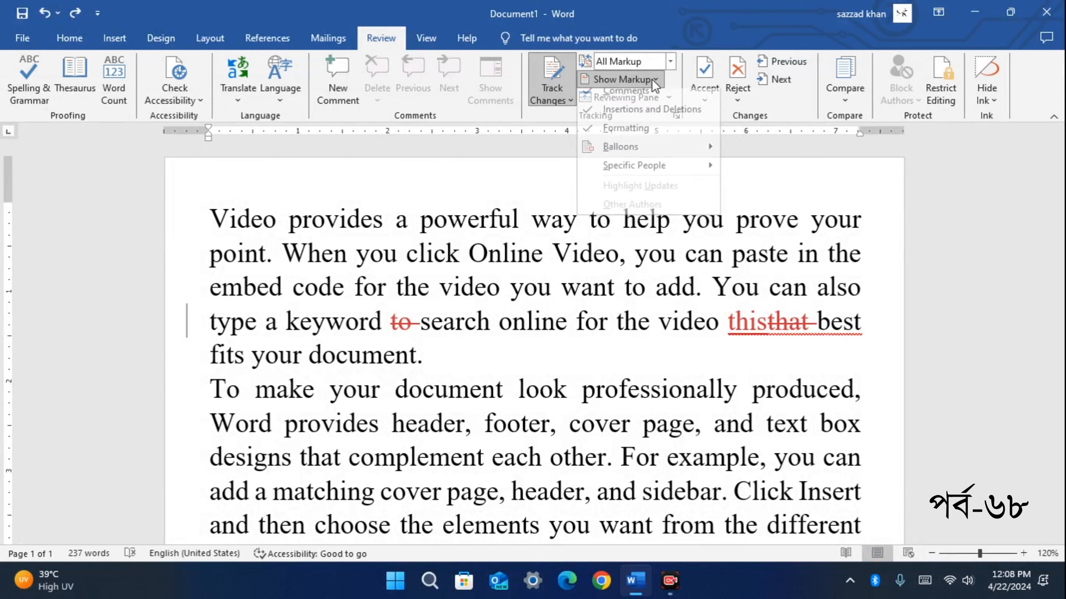
mouse_move(655, 159)
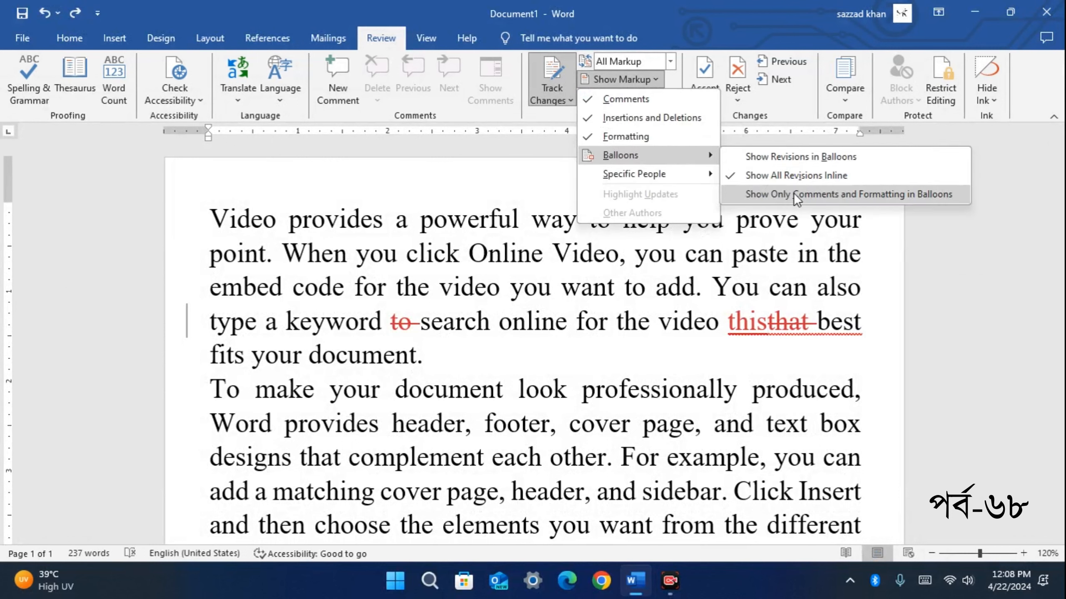
left_click(890, 193)
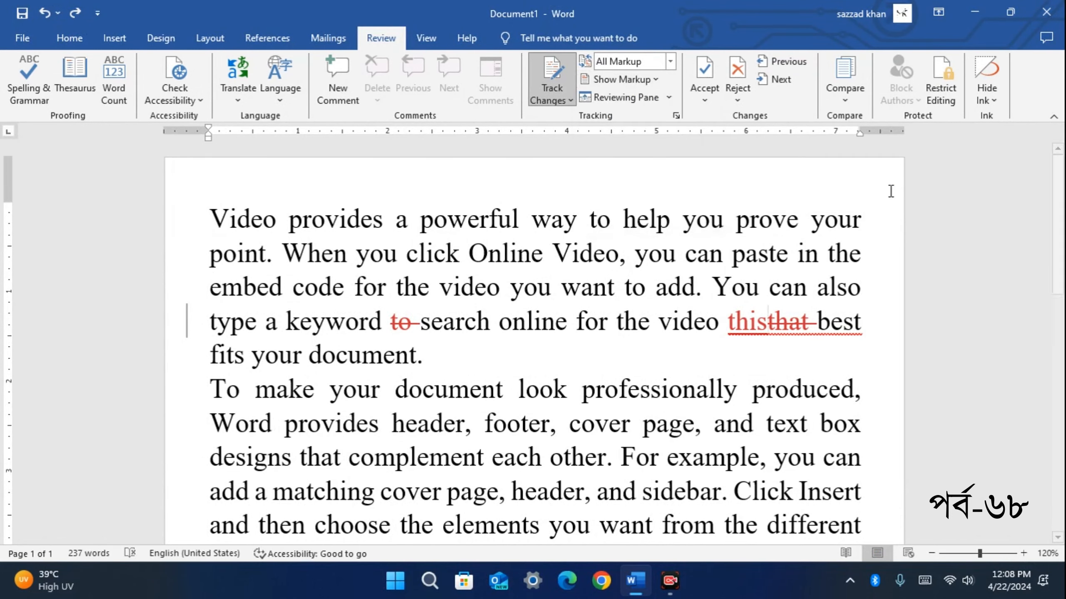
scroll(556, 252, "down", 3)
scroll(556, 252, "down", 4, "ctrl")
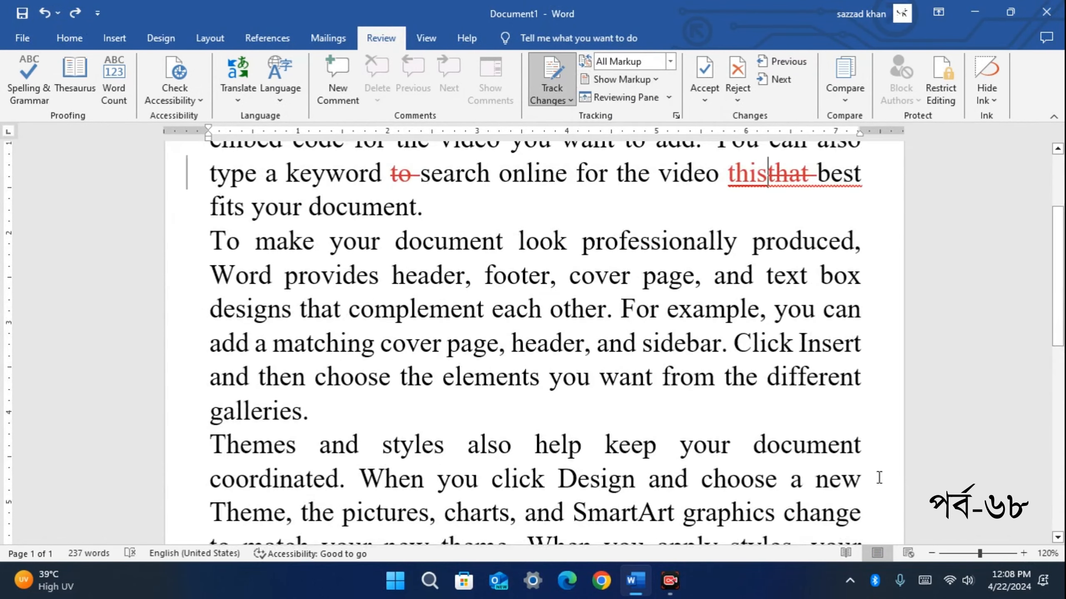
scroll(671, 336, "up", 3)
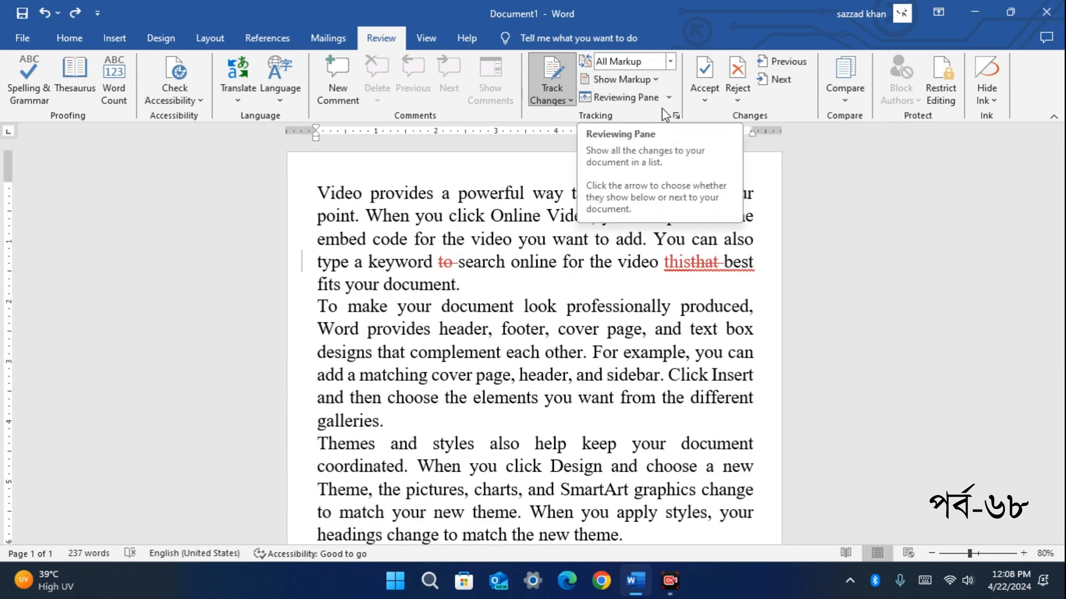
left_click(670, 97)
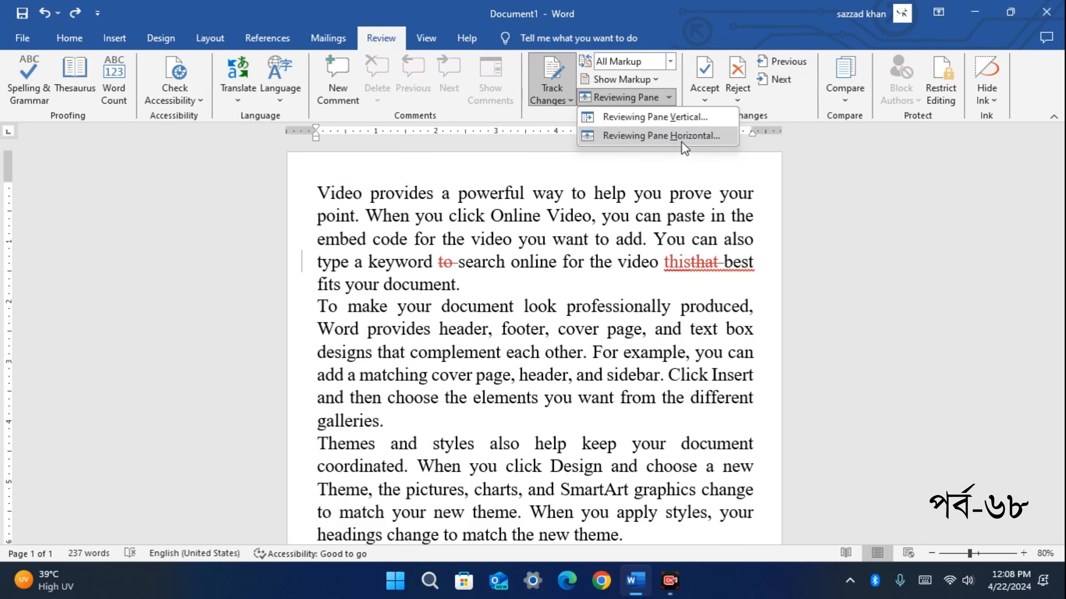
left_click(677, 122)
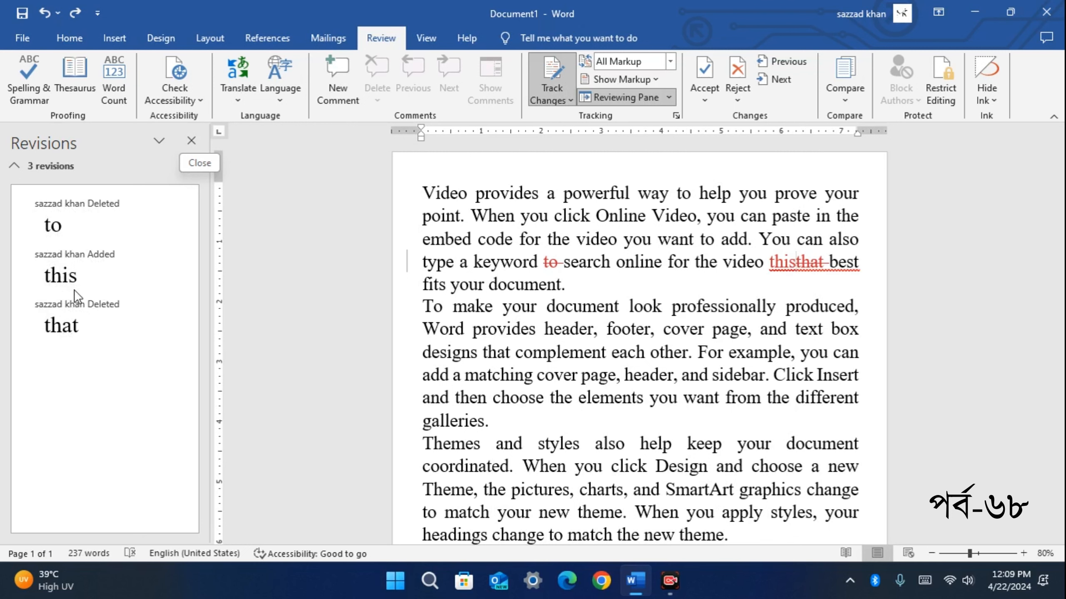
left_click(192, 141)
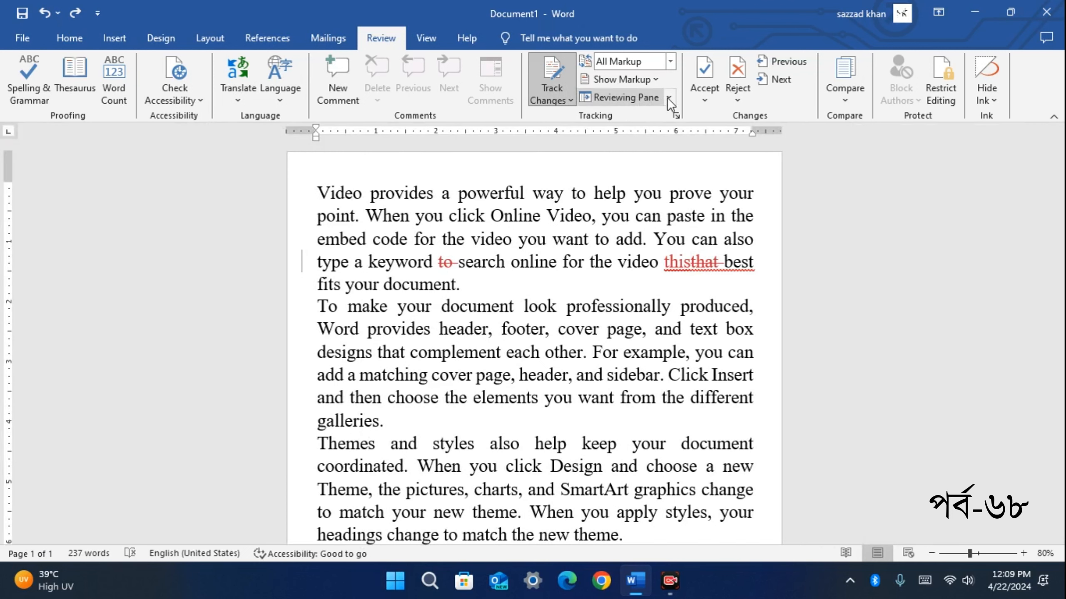
left_click(670, 99)
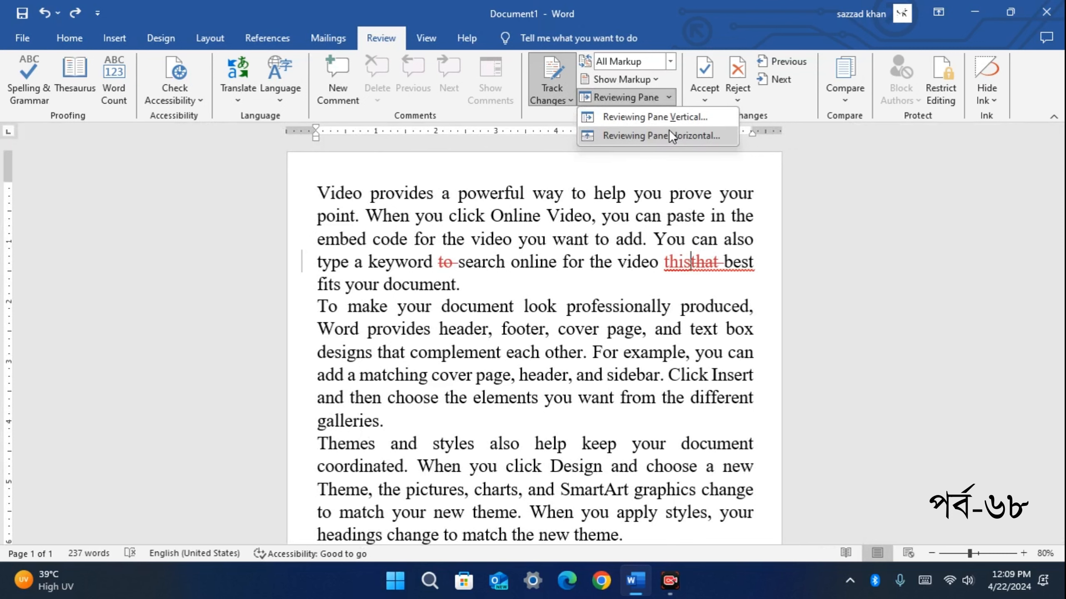
left_click(696, 136)
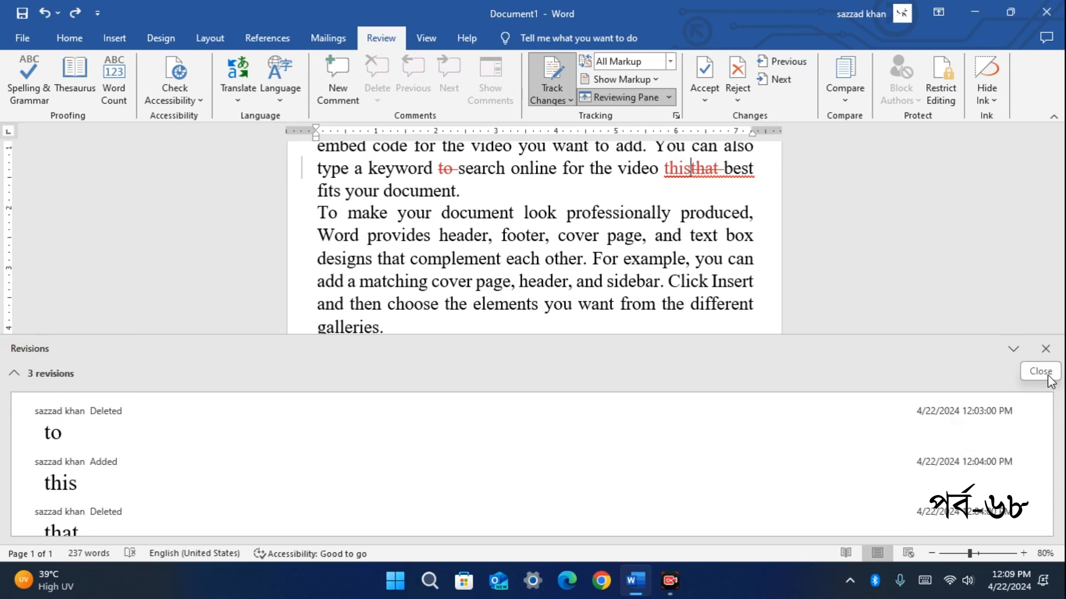
left_click(1046, 349)
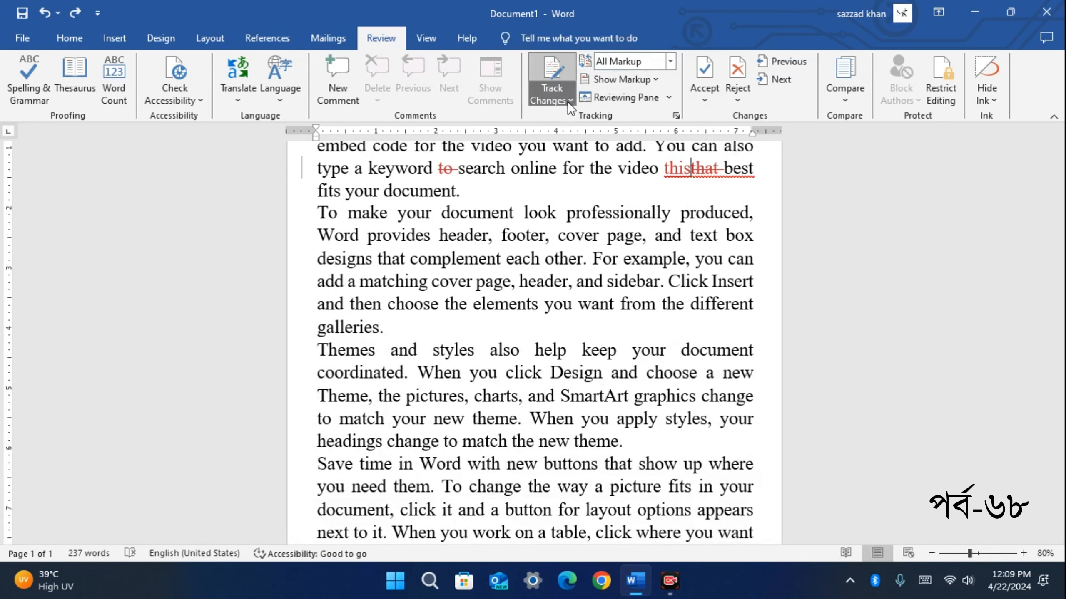
Select the struck-out 'to' before search and accept its deletion
scroll(670, 246, "up", 2)
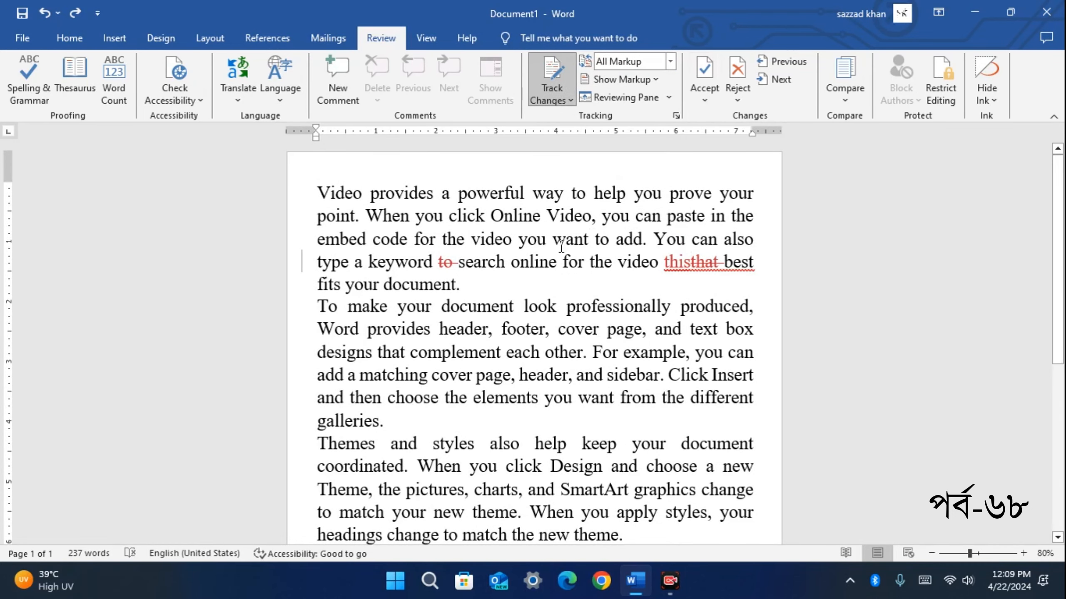
mouse_move(440, 264)
left_click_drag(436, 261, 458, 267)
left_click(479, 286)
left_click_drag(438, 261, 454, 263)
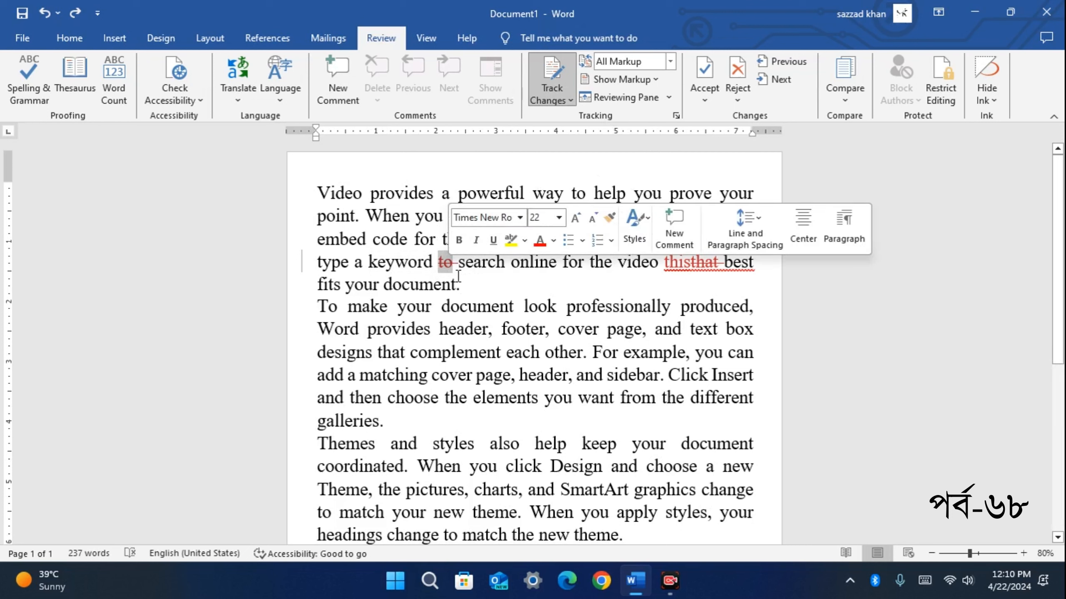
left_click(706, 74)
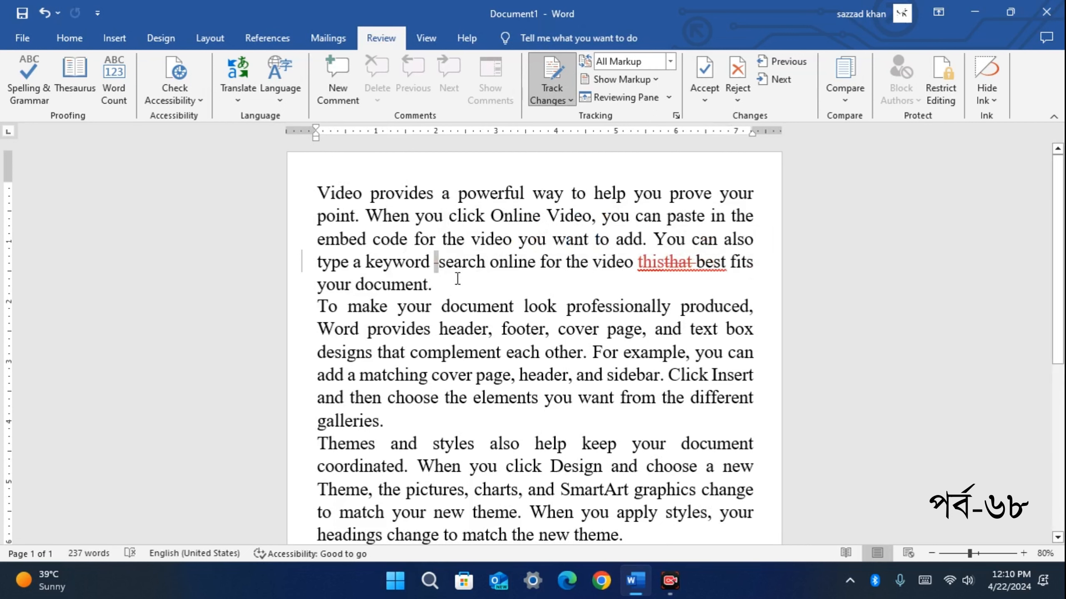
left_click(439, 276)
left_click(703, 100)
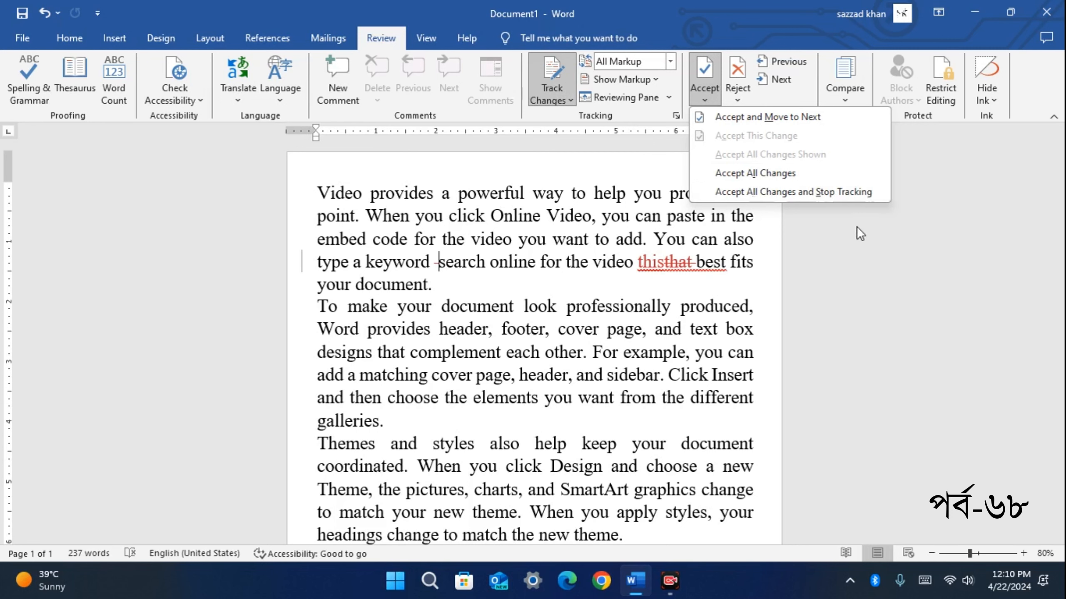
Use Accept and Move to Next to reach the inserted 'this' before 'best', accepting nothing
left_click(570, 98)
left_click(569, 98)
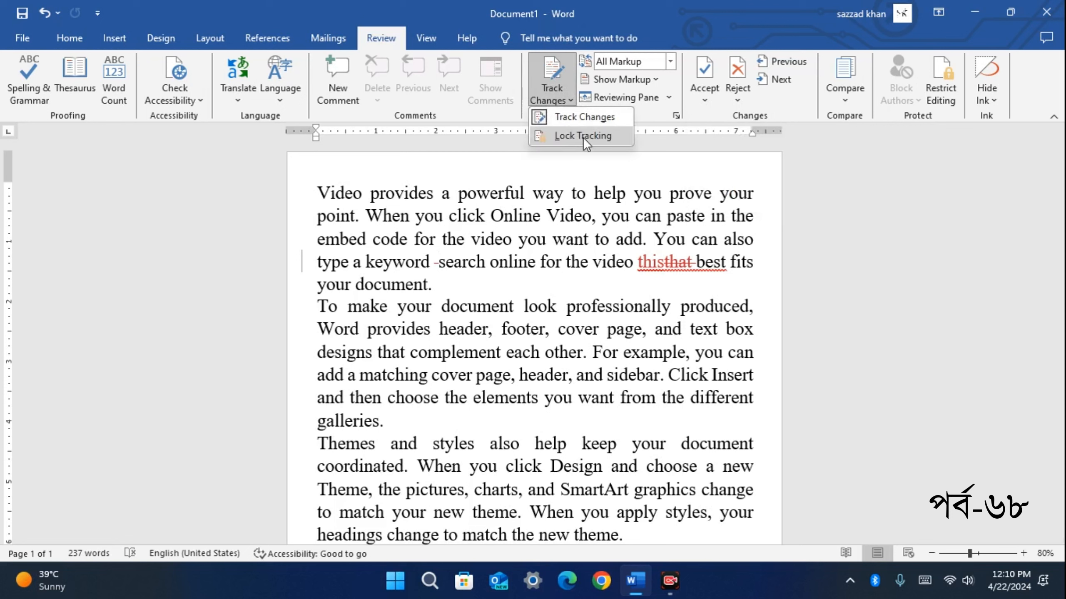
left_click(704, 100)
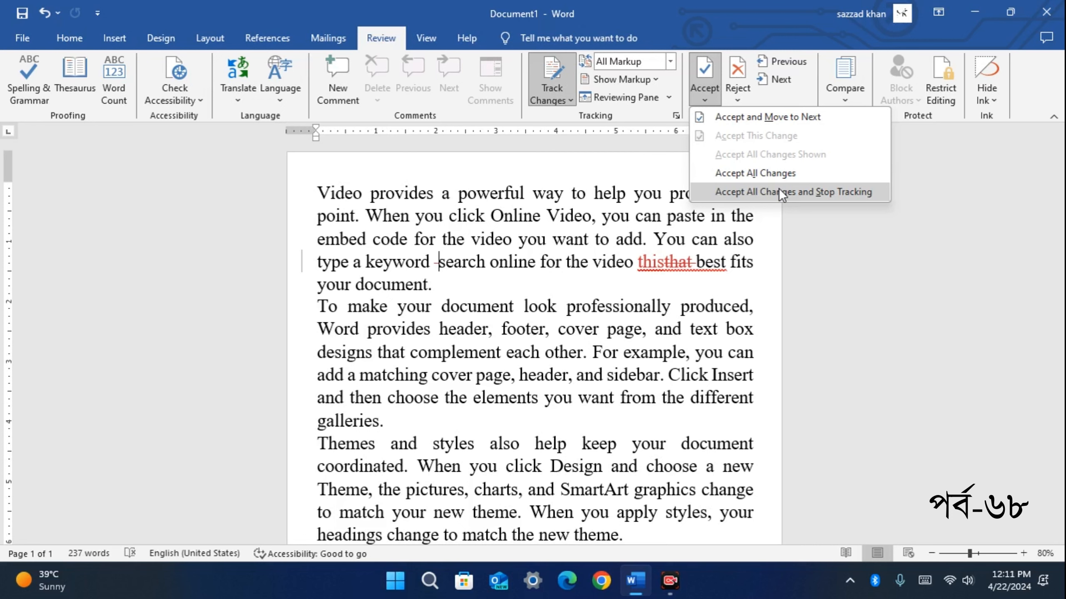
left_click(747, 115)
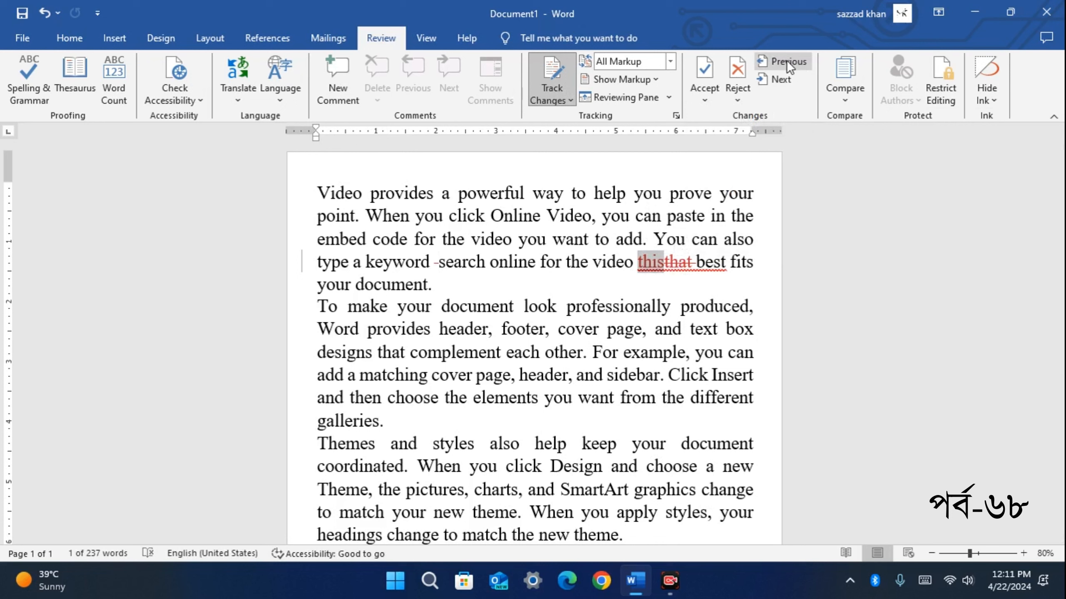
Step back and forth through the tracked changes to reach the 'that'/'this' edits
left_click(784, 75)
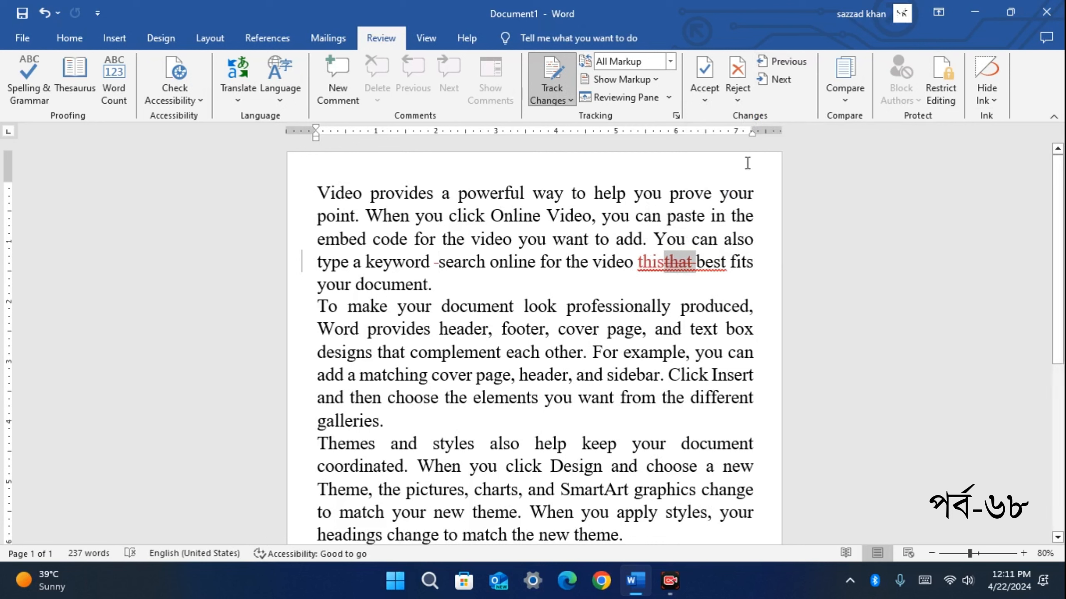
left_click(785, 80)
left_click(785, 80)
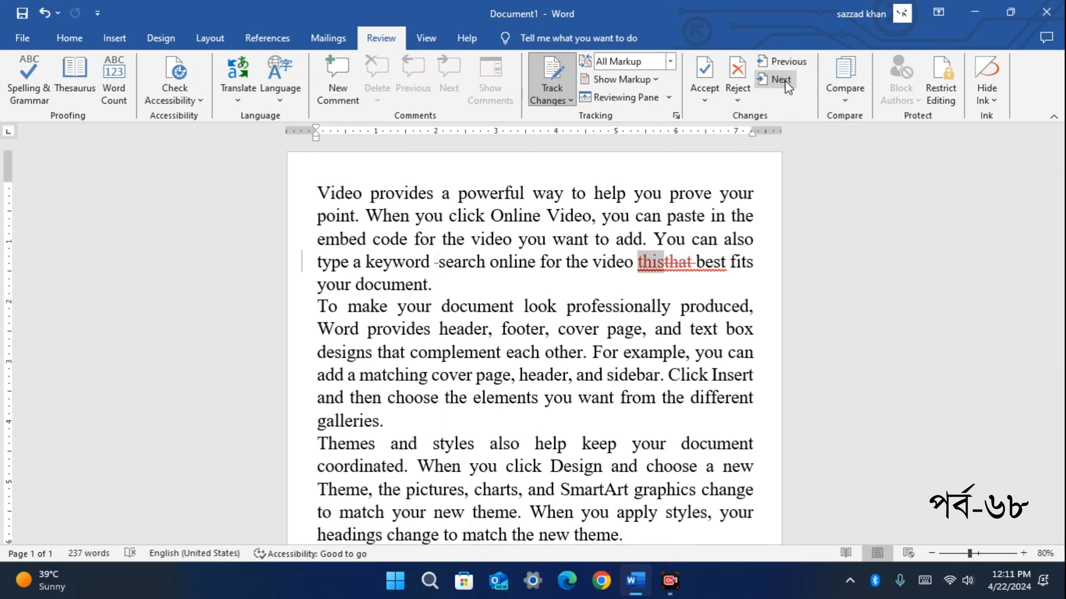
left_click(784, 80)
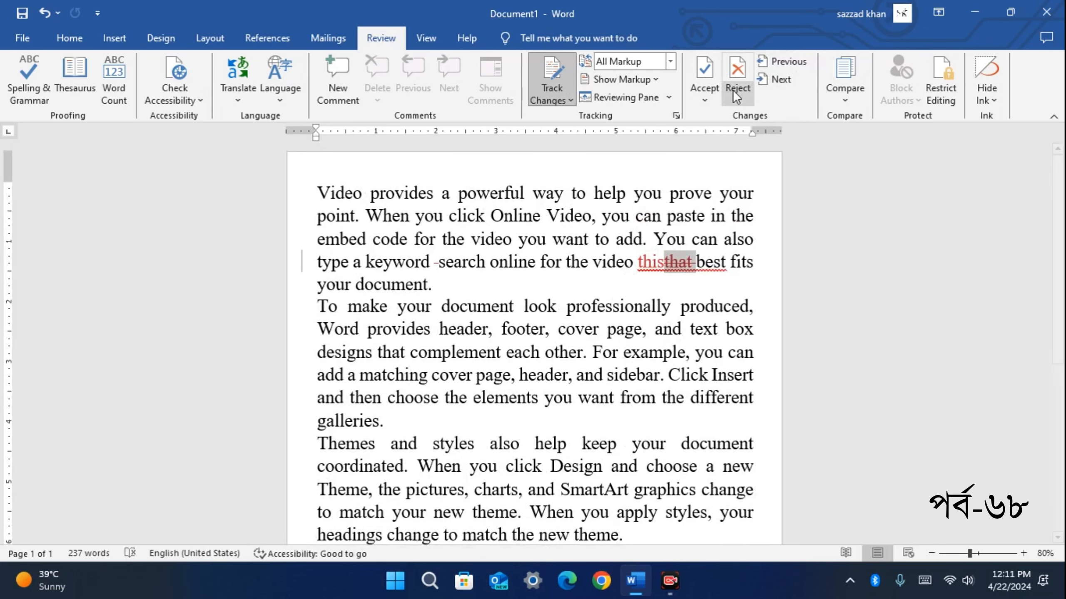
Reject the deletion of 'that' and the insertion of 'this' until no changes remain
left_click(741, 77)
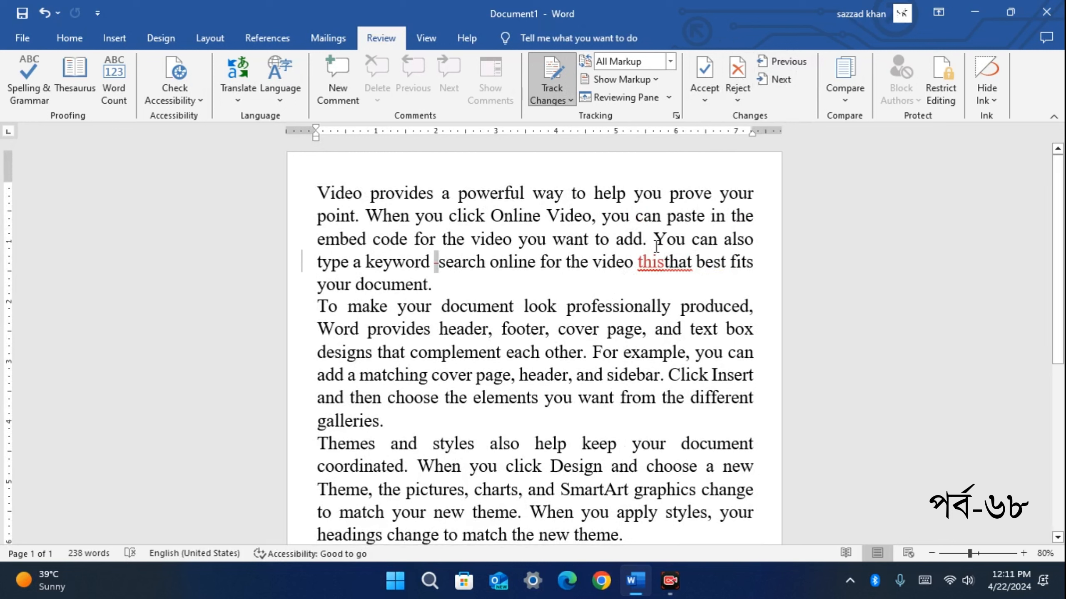
left_click_drag(638, 263, 690, 262)
left_click(741, 77)
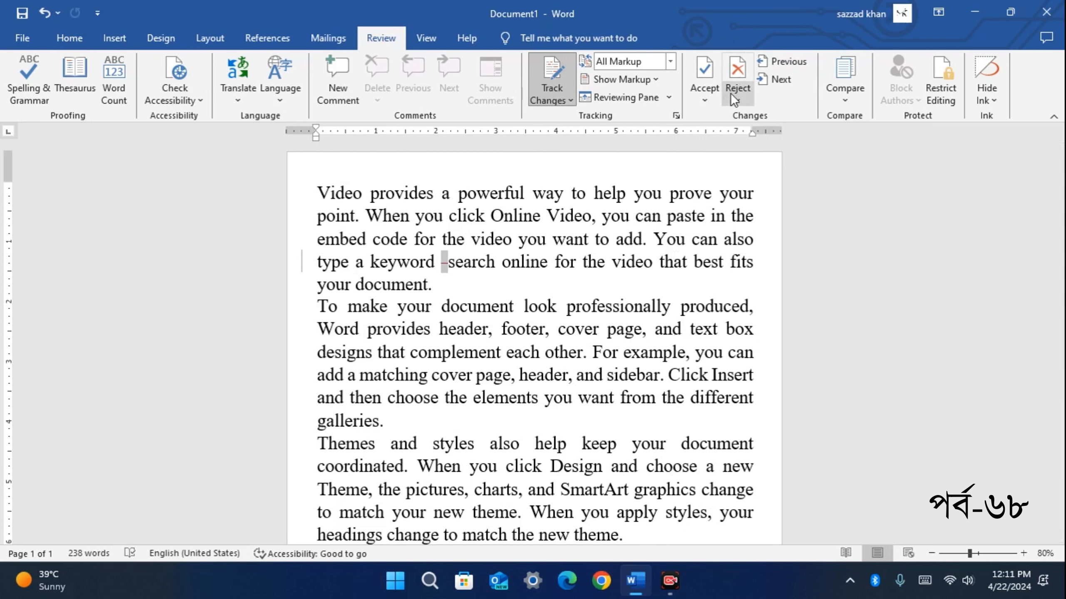
left_click(723, 76)
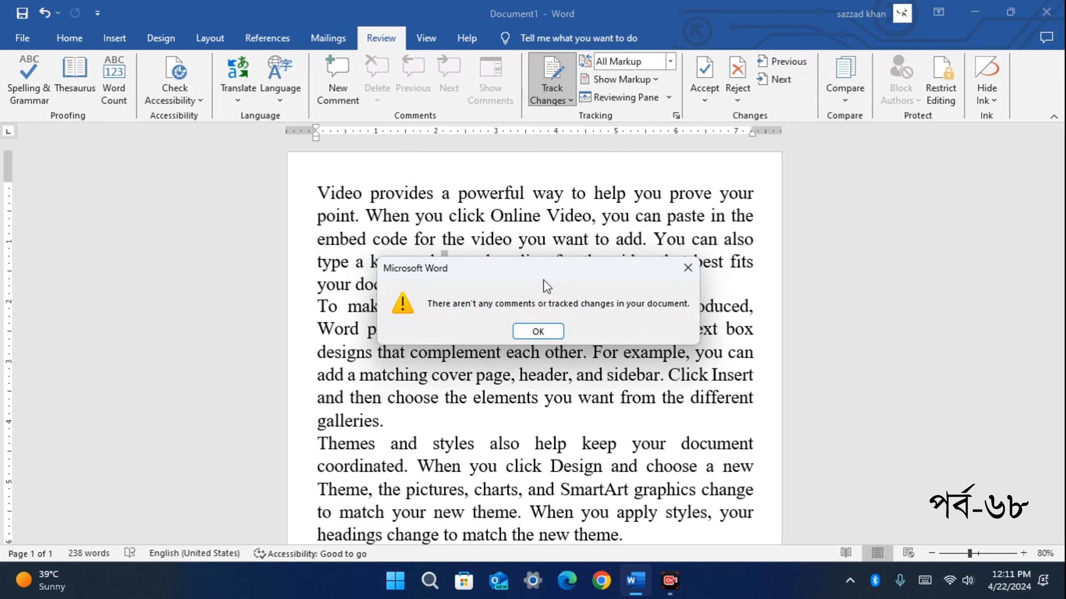
Dismiss the notice that no comments or tracked changes remain
left_click_drag(519, 272, 531, 250)
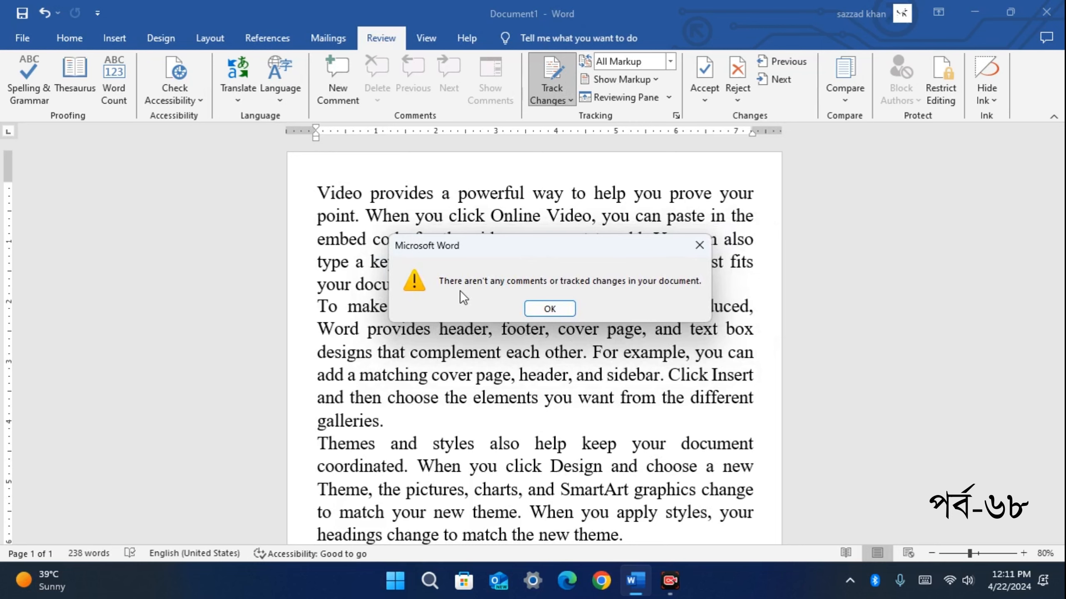
left_click(549, 308)
scroll(532, 340, "down", 5)
scroll(519, 352, "up", 5)
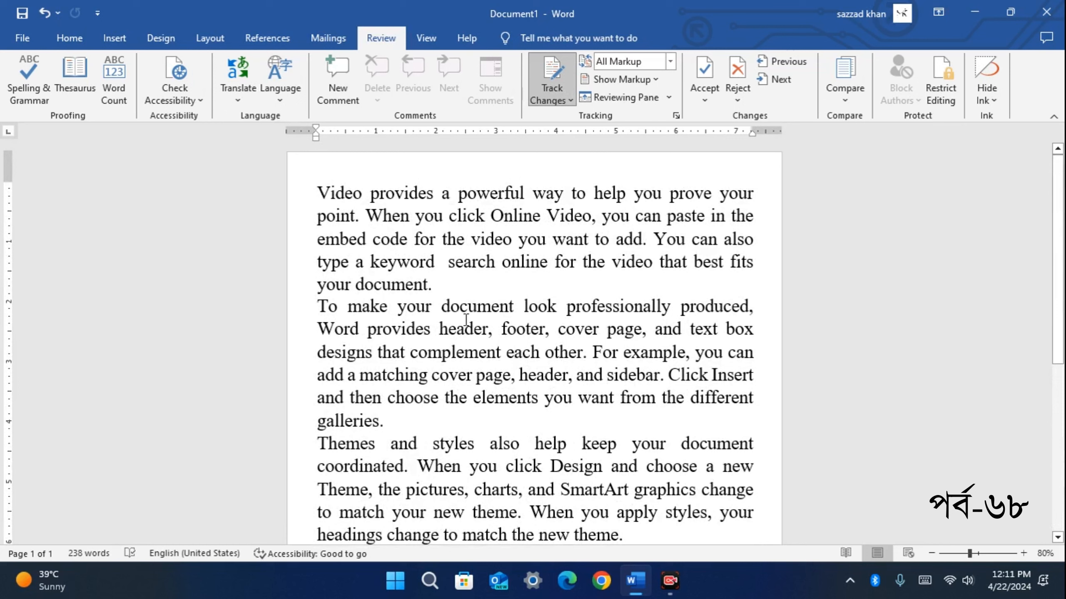
Select text in the second paragraph, then put the cursor back after 'keyword'
left_click(419, 352)
left_click_drag(465, 371, 488, 444)
right_click(471, 368)
left_click(441, 263)
scroll(512, 268, "down", 3)
scroll(427, 338, "up", 3)
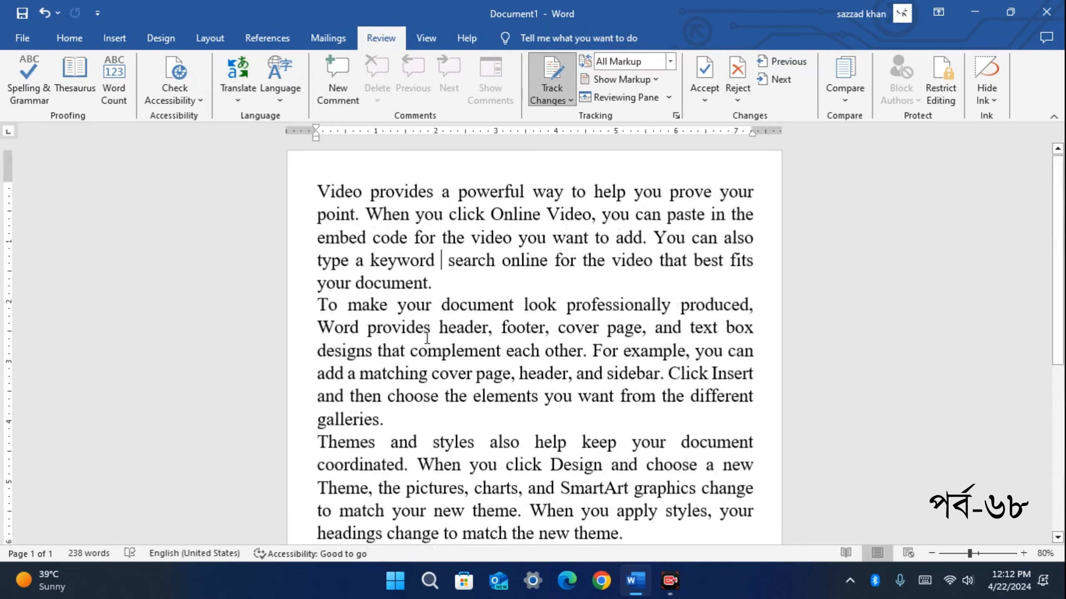
Lock Tracking with a password entered twice, then select the first paragraph text
left_click(571, 100)
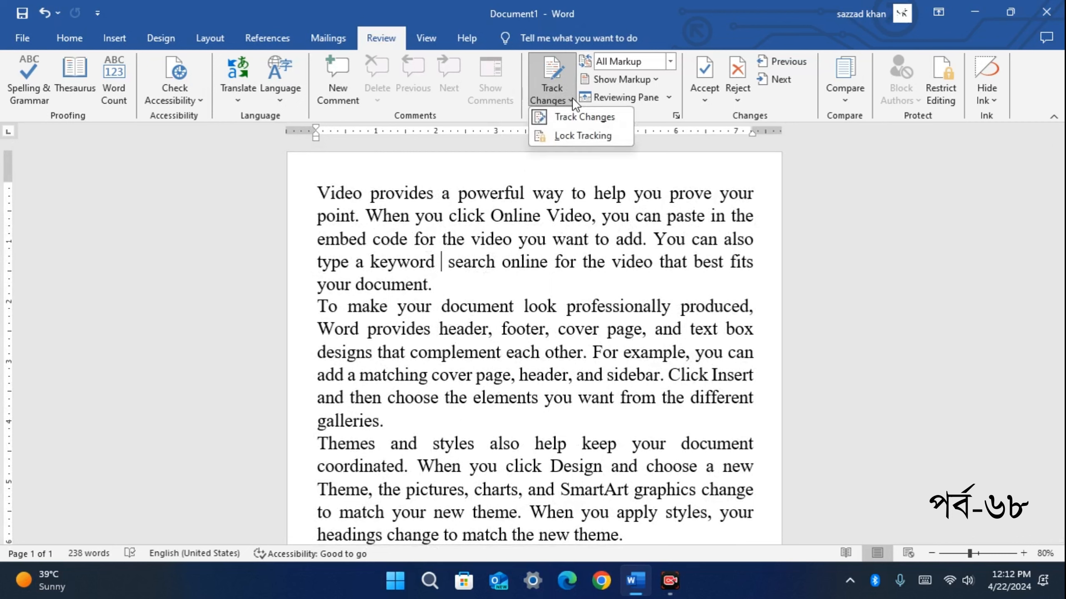
left_click(583, 136)
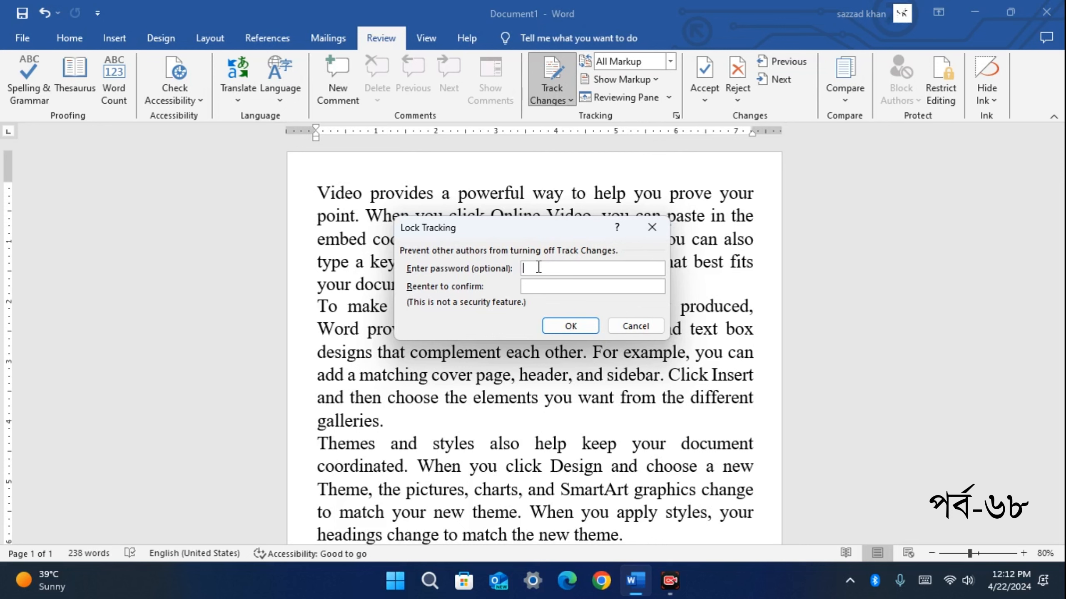
type("****")
left_click(539, 288)
type("****")
left_click(580, 323)
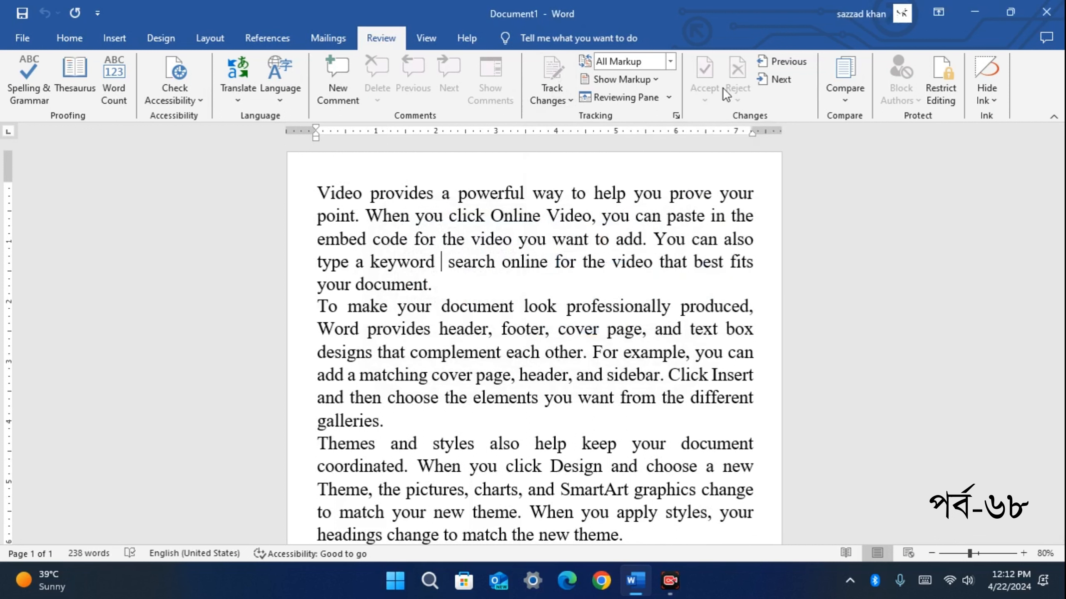
left_click_drag(595, 193, 671, 272)
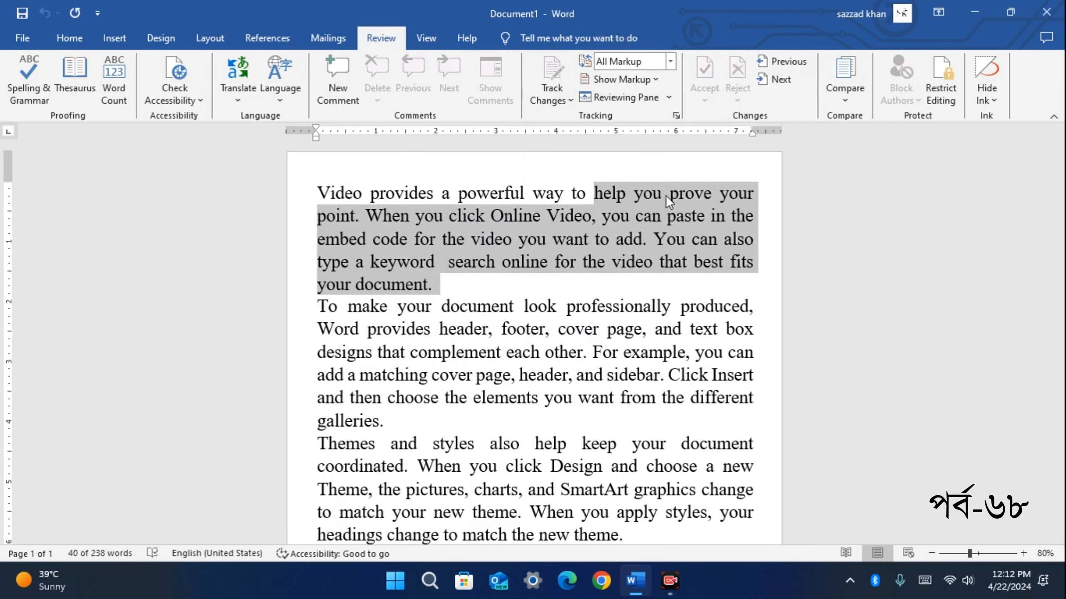
Try unlocking tracking with an incorrect password and dismiss the error alert
left_click(577, 281)
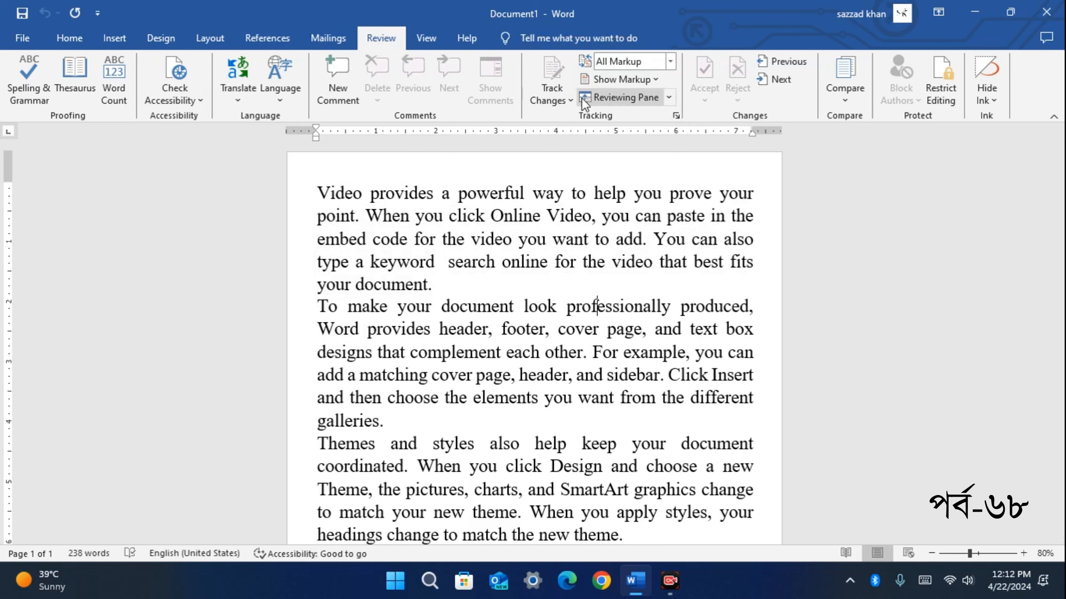
left_click(570, 100)
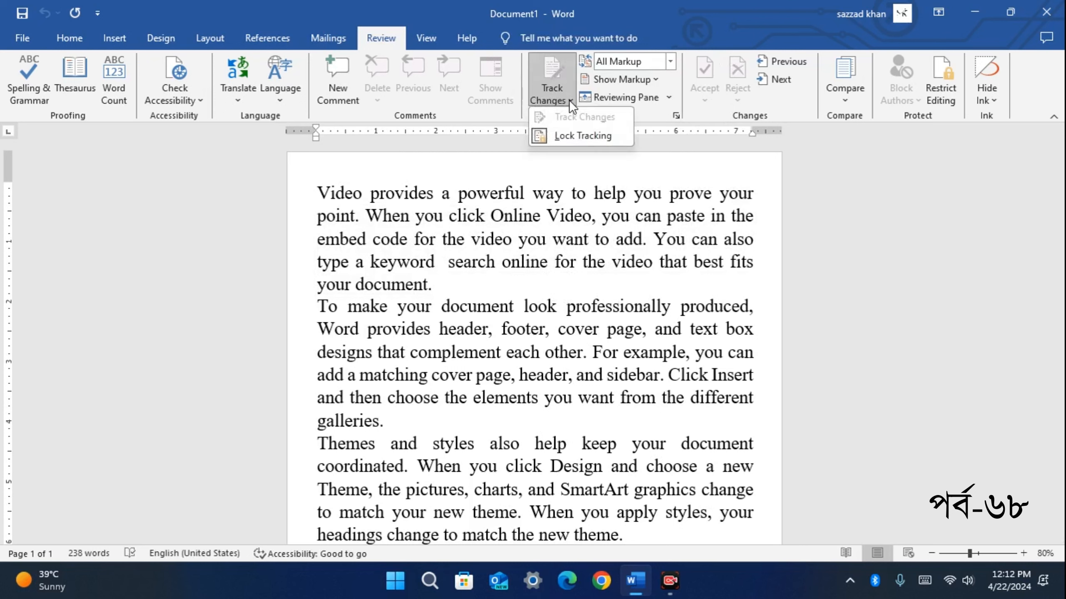
left_click(570, 134)
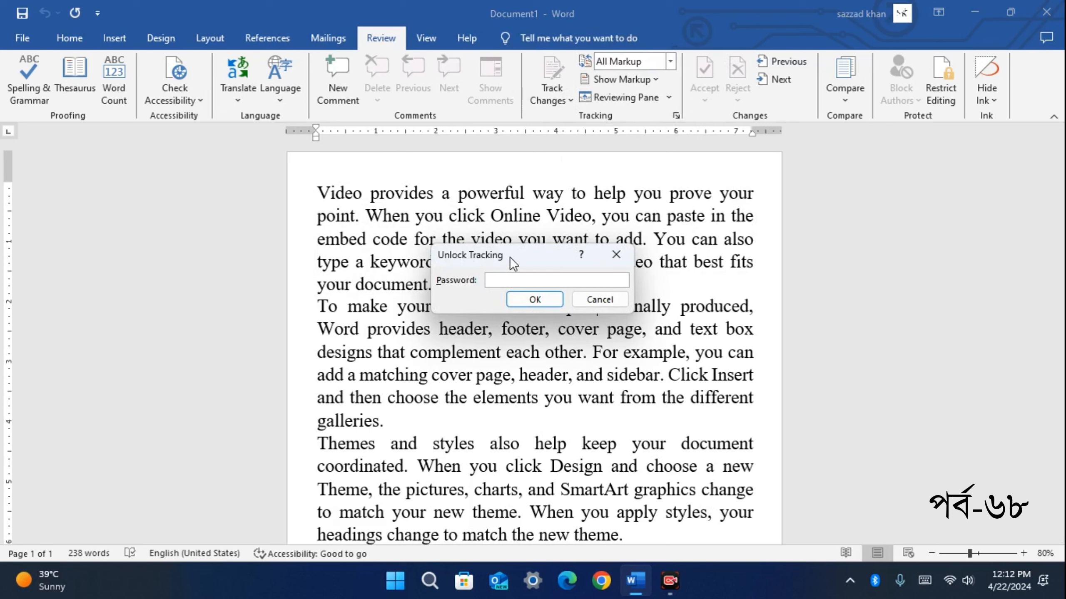
left_click_drag(511, 258, 526, 209)
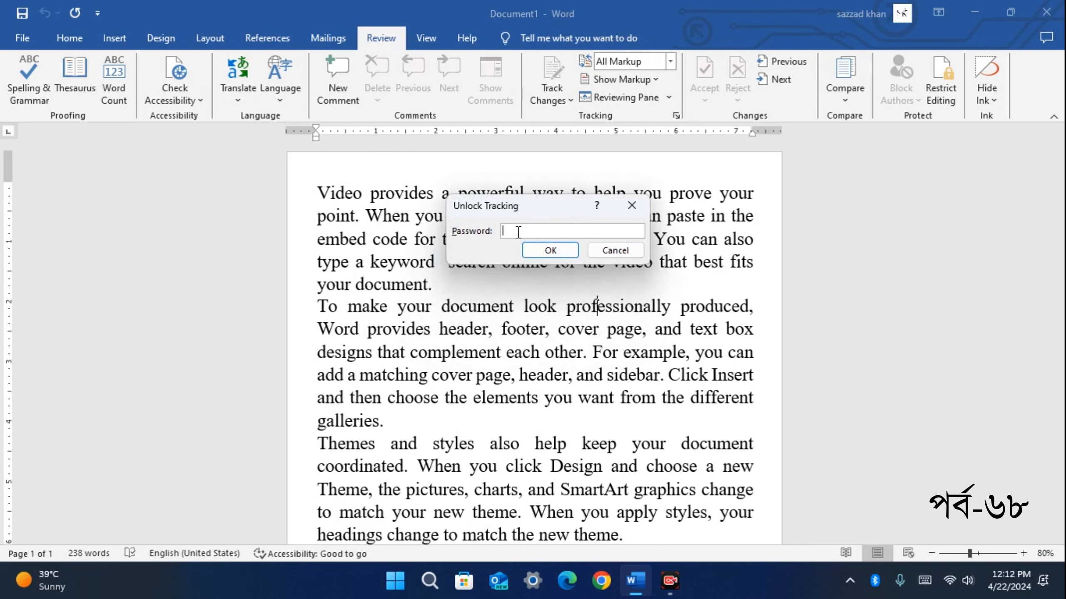
type("1")
left_click(545, 250)
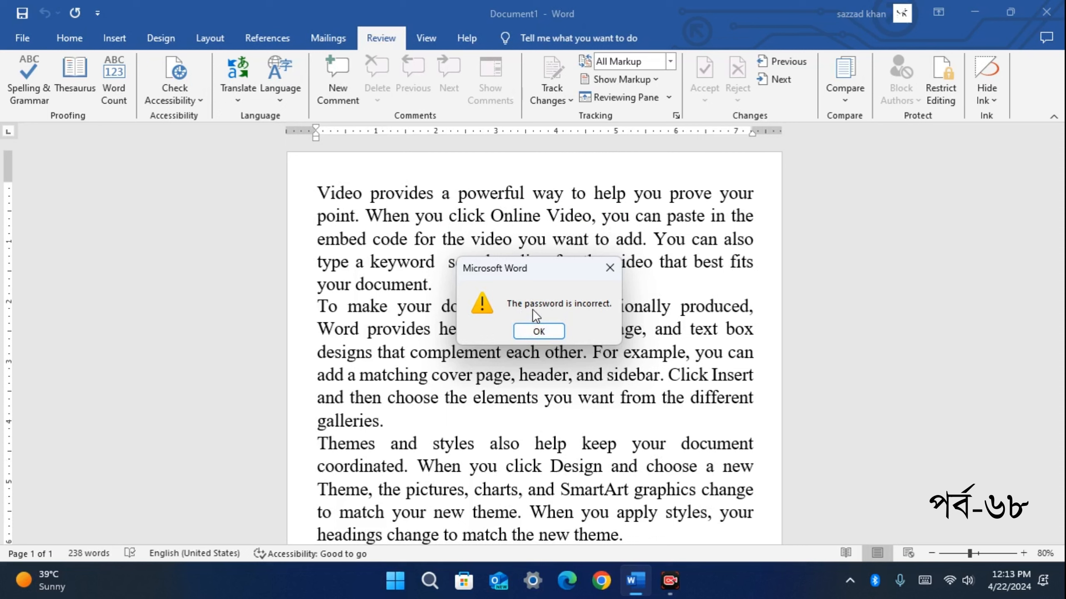
left_click(539, 331)
Unlock change tracking by entering the correct password
left_click(569, 101)
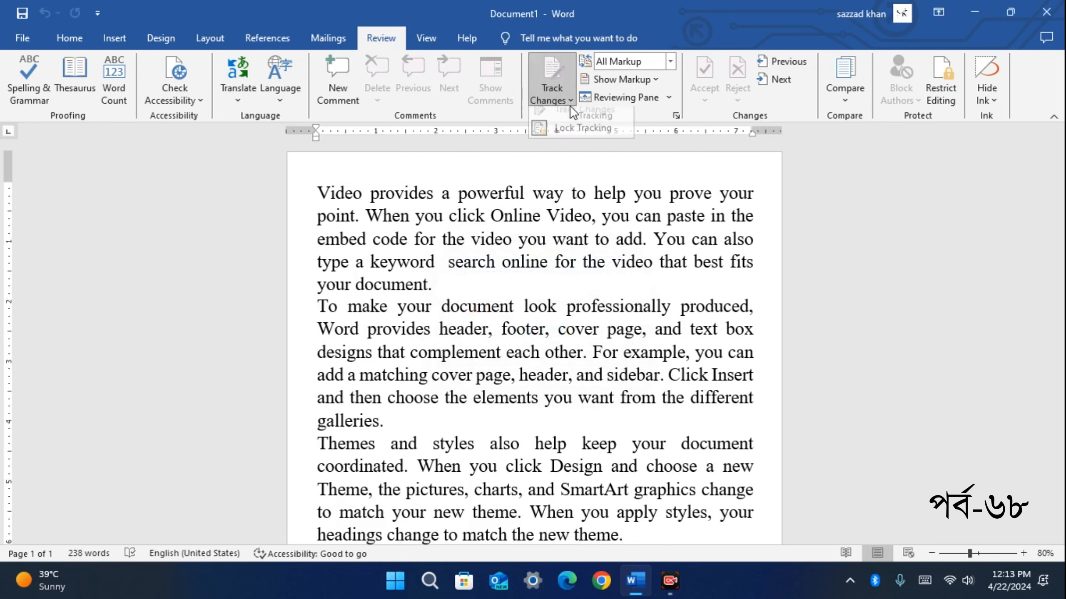
left_click(575, 132)
type("****")
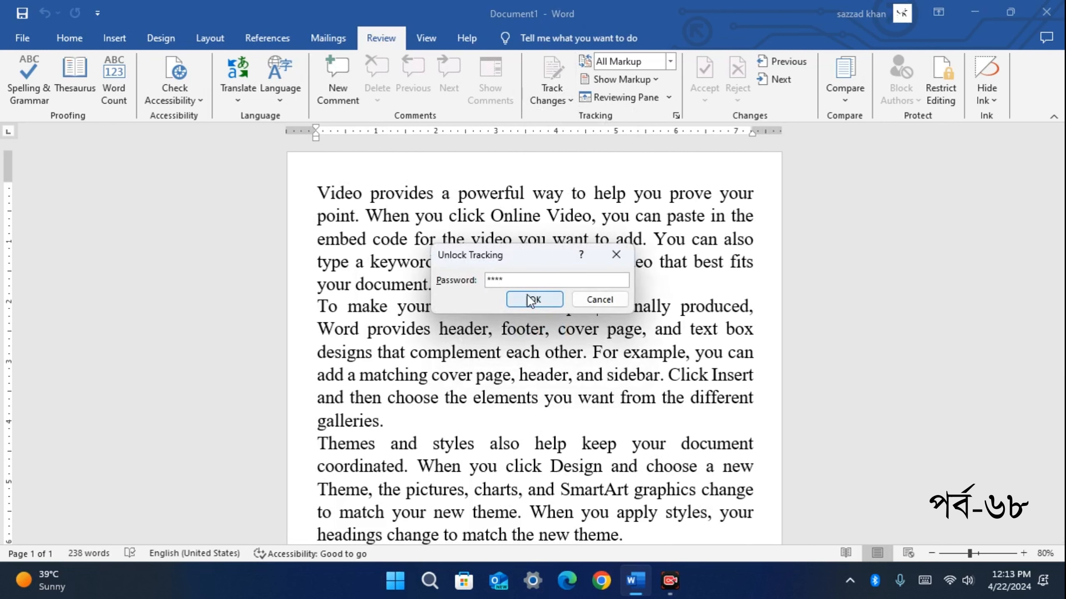
left_click(530, 299)
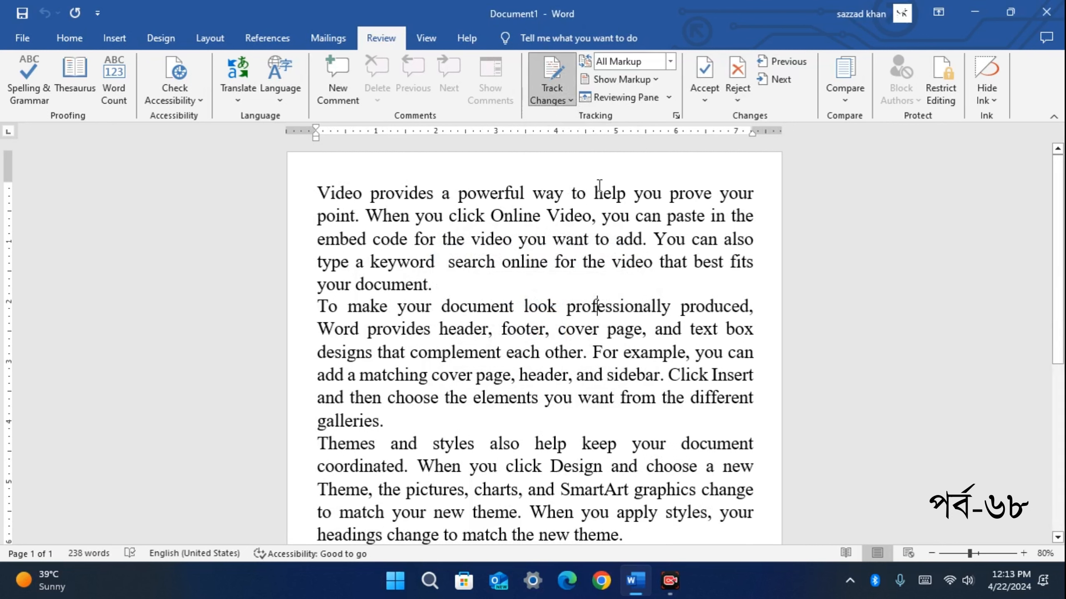
Cancel the Lock Tracking password prompt without locking, then close Word
left_click(572, 99)
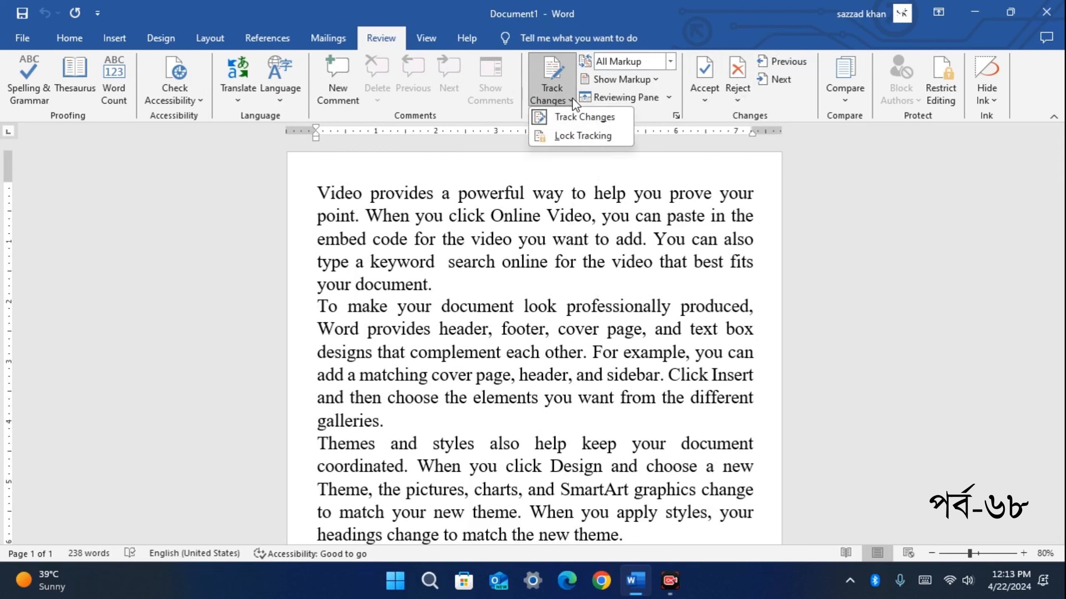
left_click(573, 136)
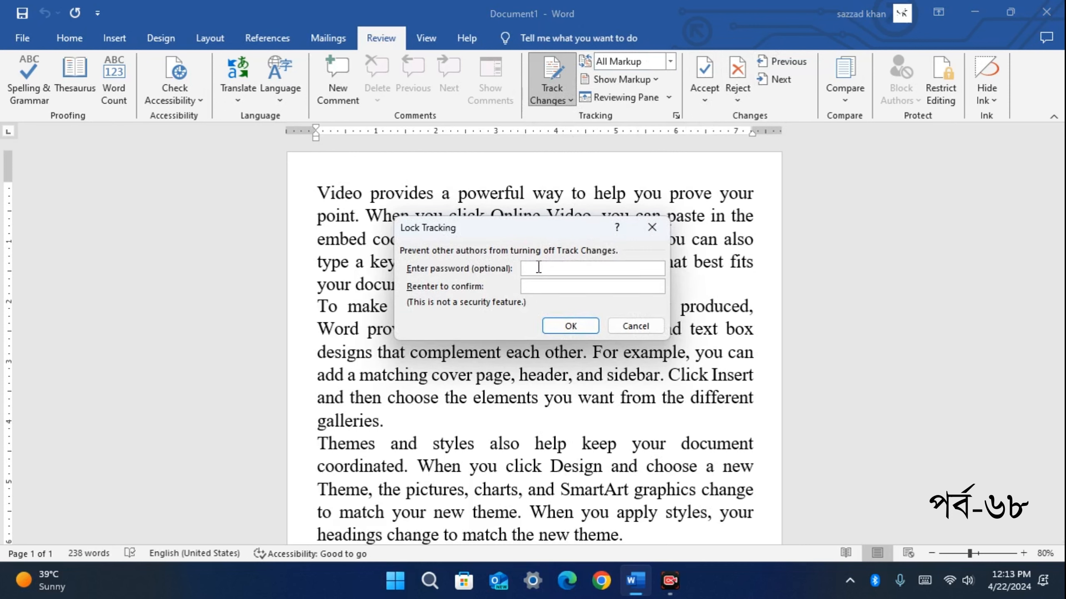
type("1234")
left_click(630, 326)
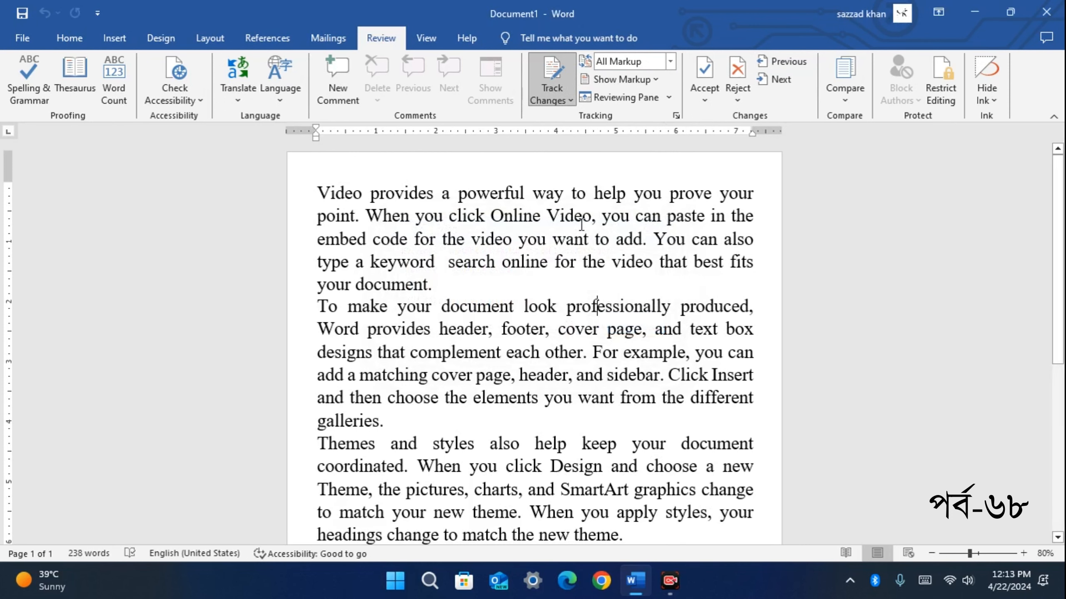
scroll(473, 270, "down", 3)
scroll(461, 272, "up", 3)
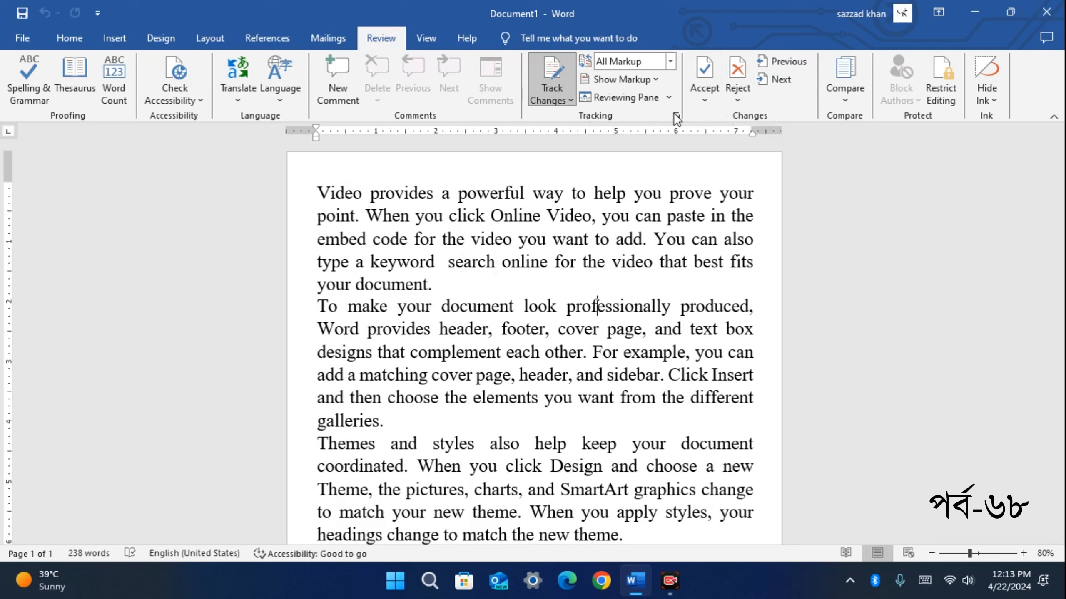
left_click(1046, 13)
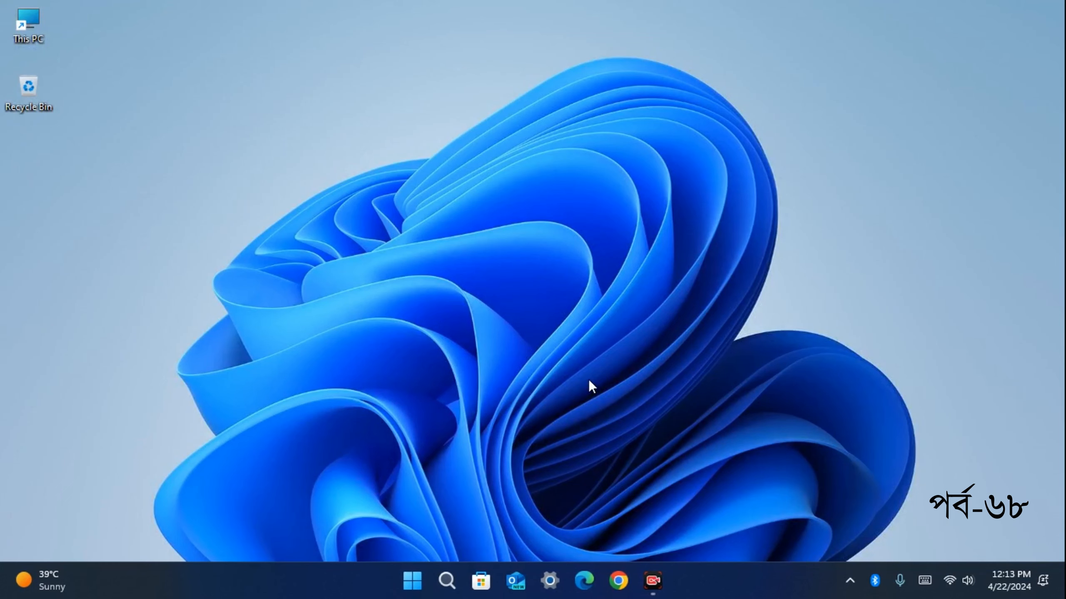